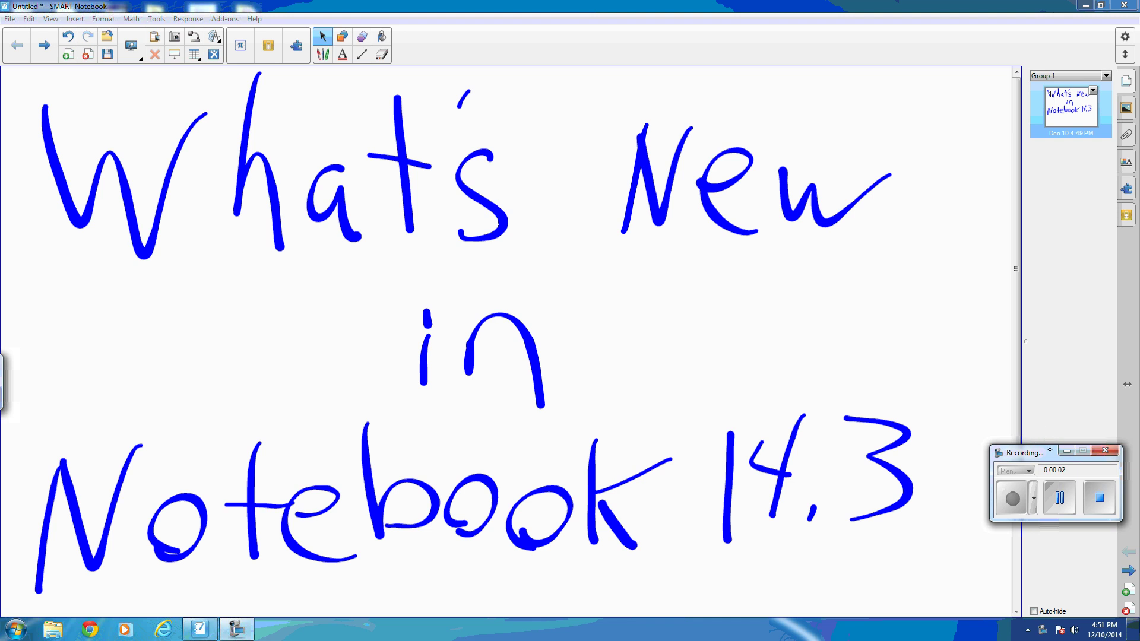
# Open the Lesson Recorder add-on from the side bar's Add-ons list.
pyautogui.click(1066, 452)
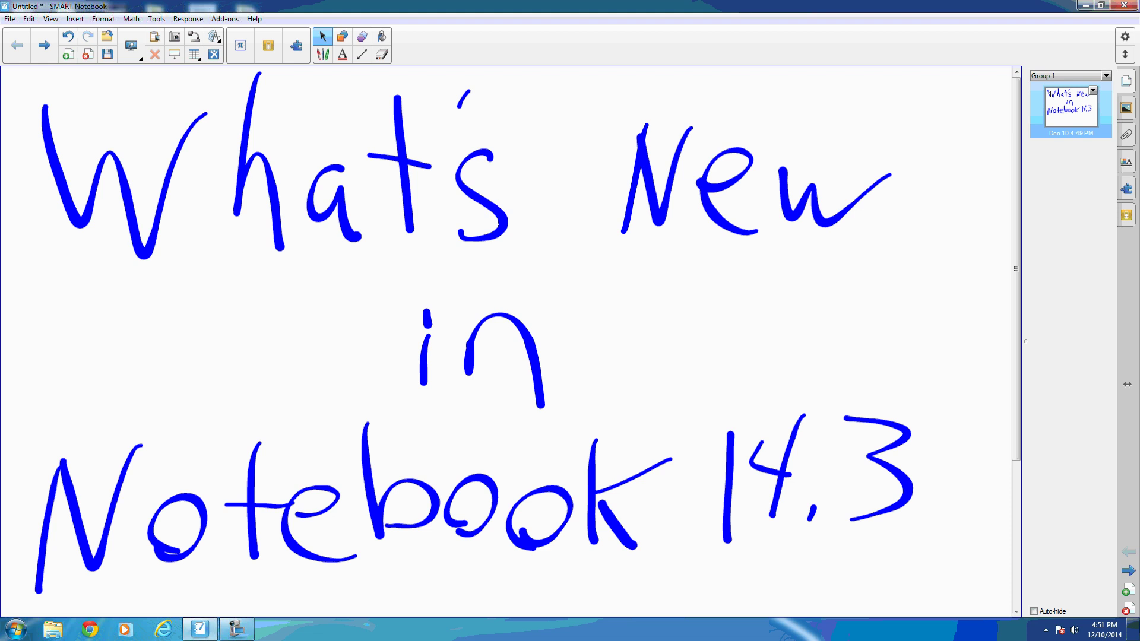
pyautogui.click(1127, 216)
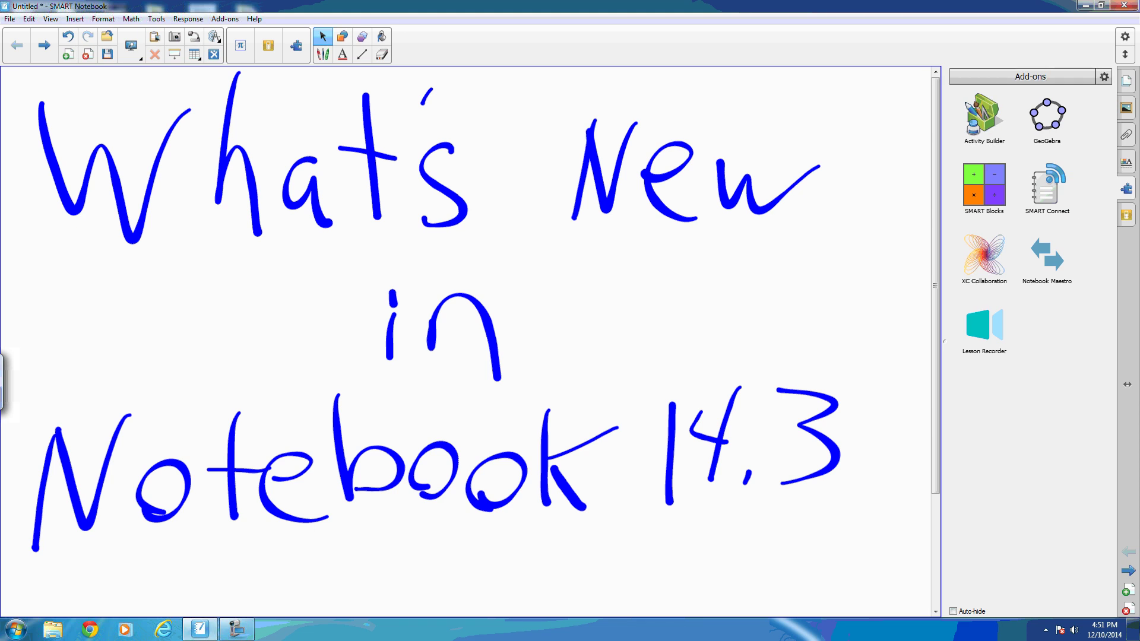
pyautogui.click(984, 329)
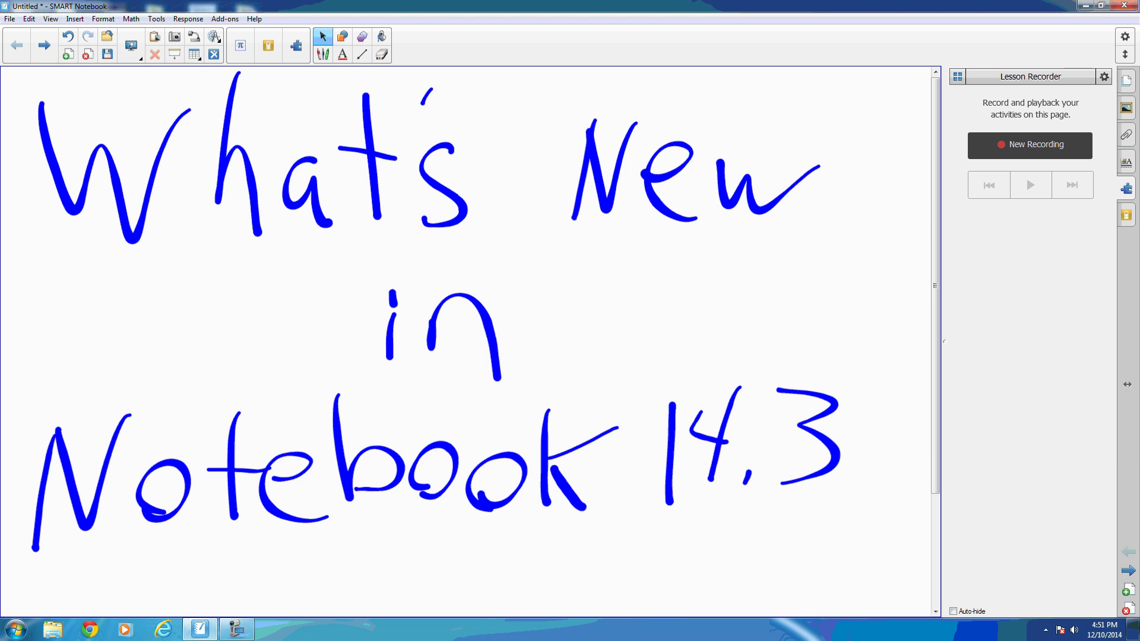
# Record a blue scribble and a red zigzag around the word 'in', then replay it.
pyautogui.click(1029, 144)
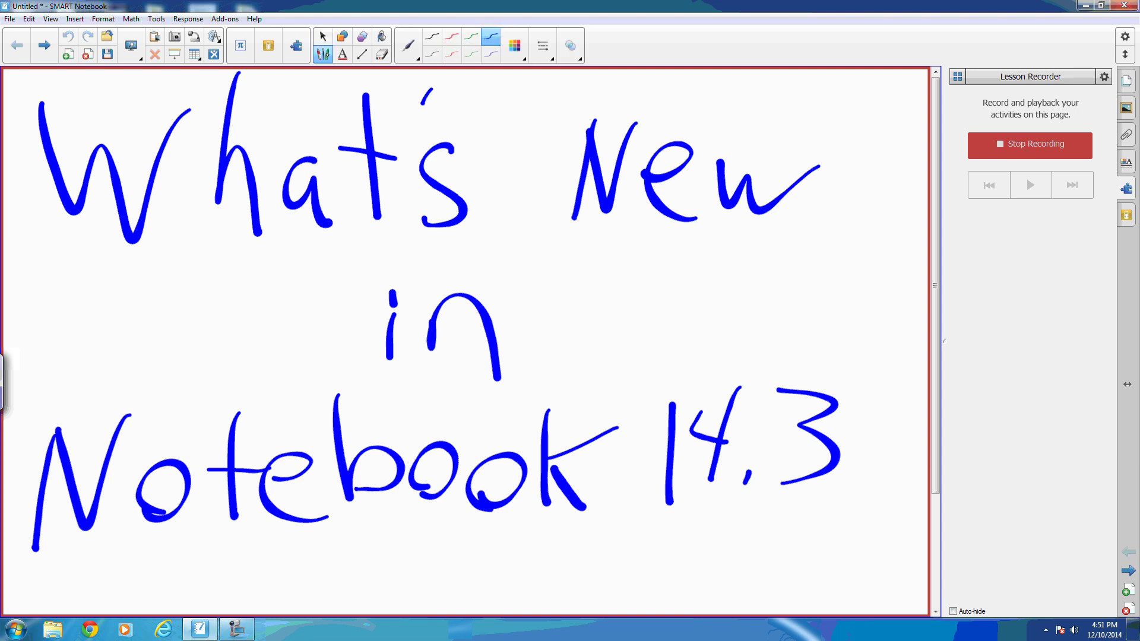
pyautogui.moveTo(728, 264); pyautogui.dragTo(614, 385)
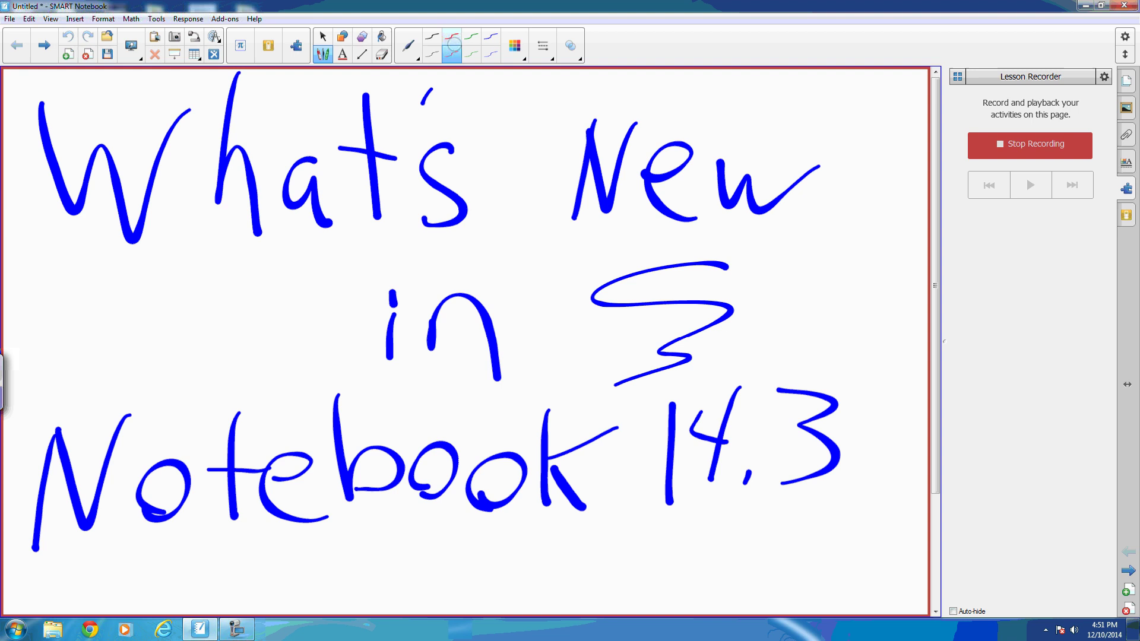
pyautogui.moveTo(223, 284); pyautogui.dragTo(299, 419)
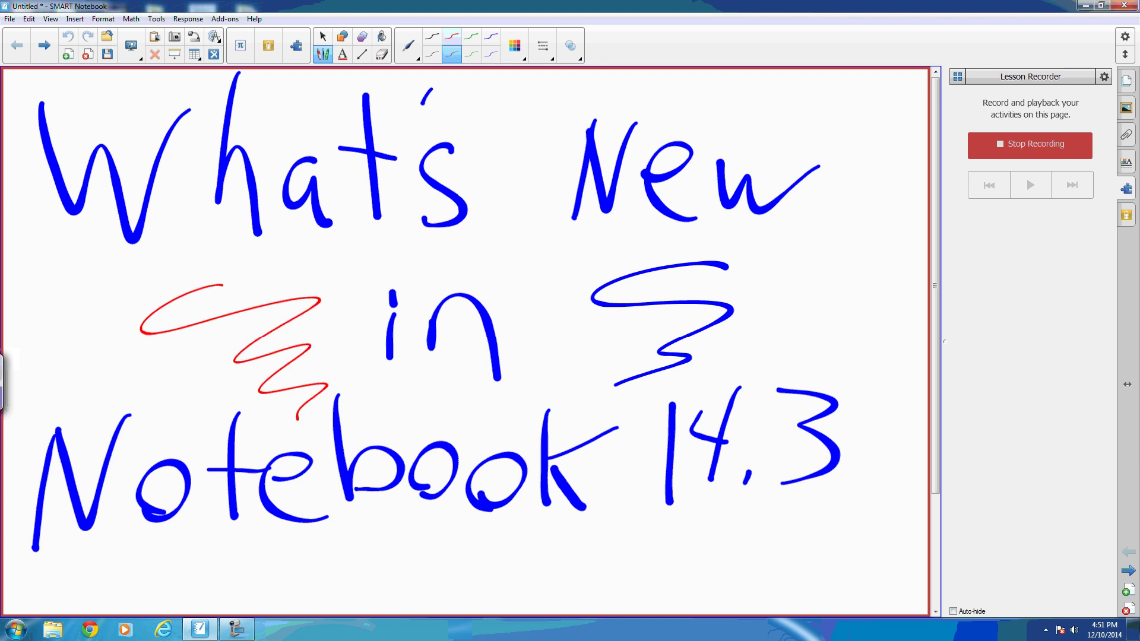
pyautogui.click(1029, 144)
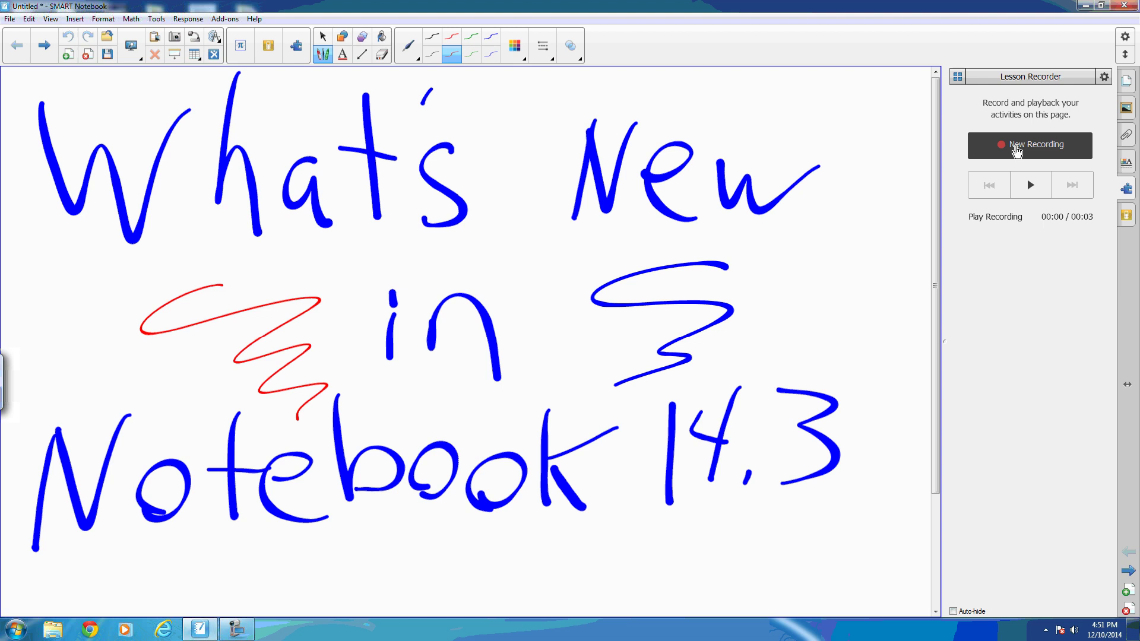
pyautogui.click(1029, 186)
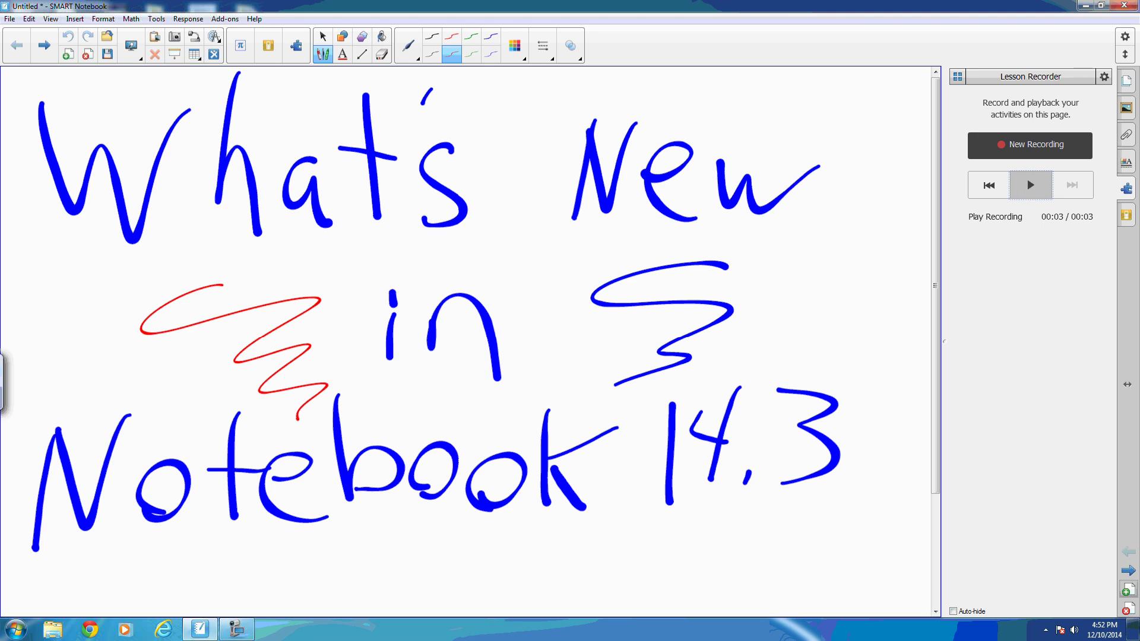
# Add a new blank page and switch the pen type to Text Pen.
pyautogui.click(1128, 570)
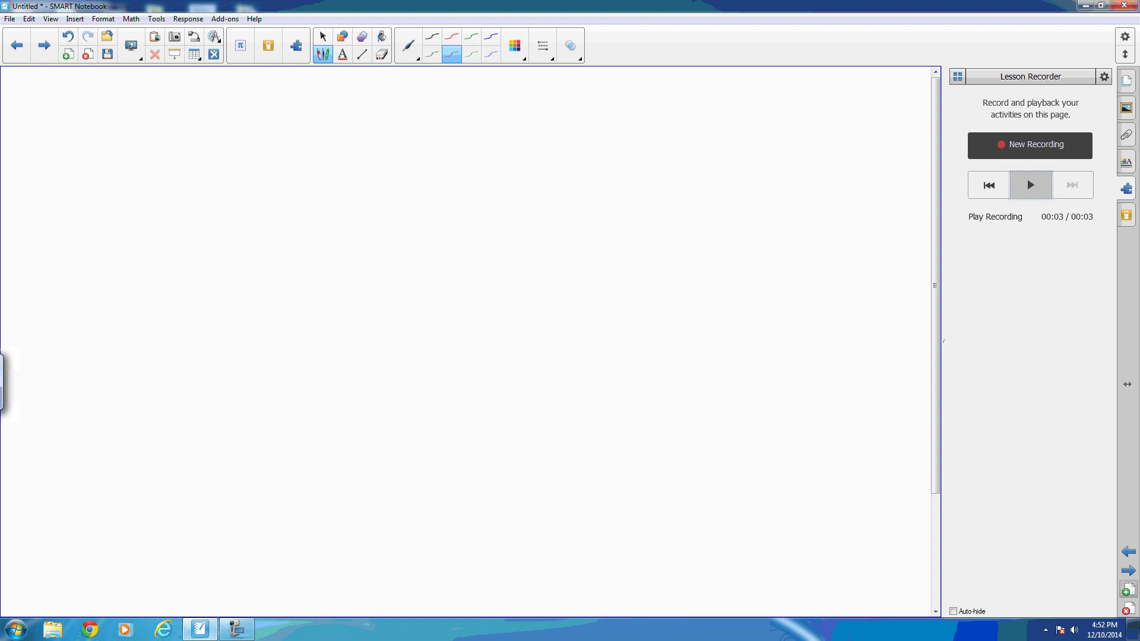
pyautogui.click(409, 46)
pyautogui.click(437, 155)
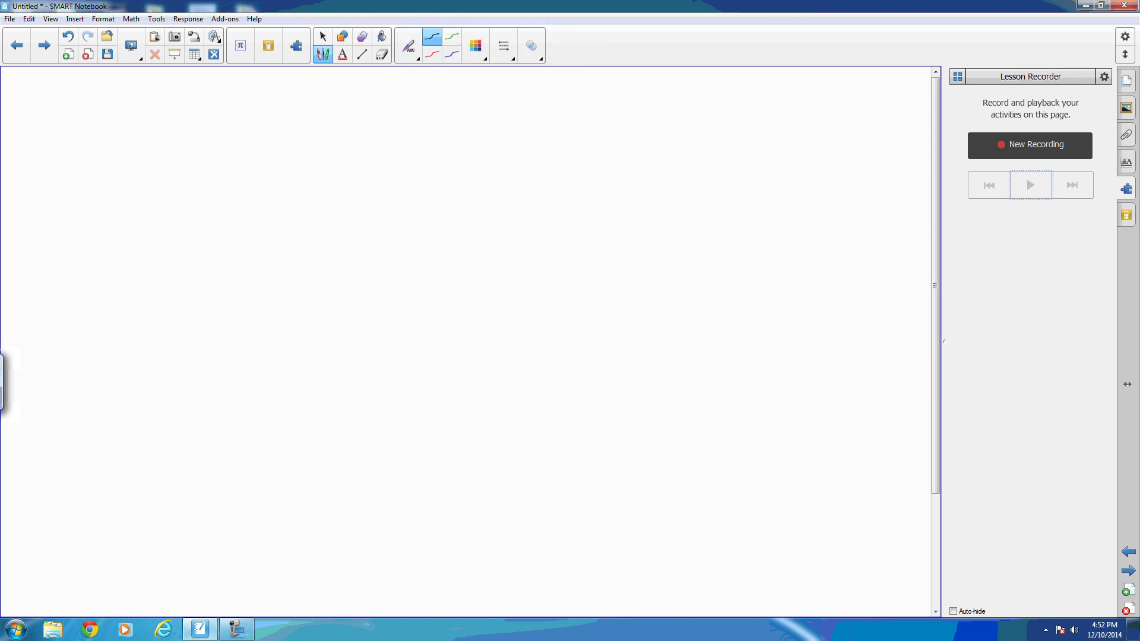
# Handwrite 'Mike is here' so it converts to typed text.
pyautogui.moveTo(89, 289); pyautogui.dragTo(181, 301)
pyautogui.moveTo(222, 253); pyautogui.dragTo(216, 302)
pyautogui.moveTo(259, 198); pyautogui.dragTo(255, 291)
pyautogui.moveTo(267, 263); pyautogui.dragTo(281, 290)
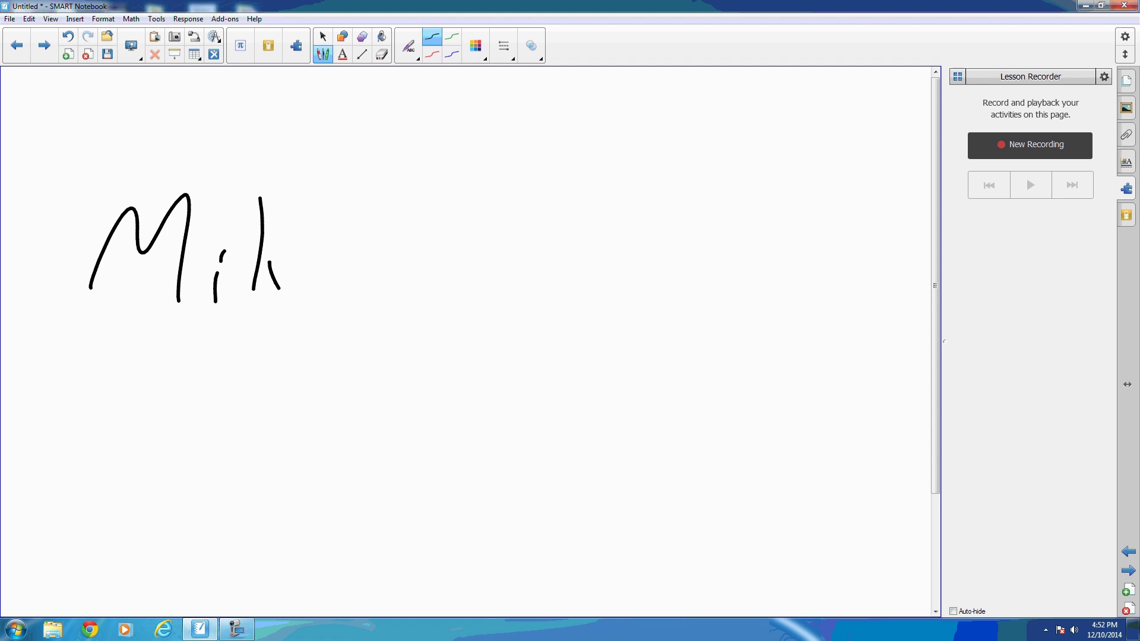
pyautogui.moveTo(321, 228); pyautogui.dragTo(287, 294)
pyautogui.moveTo(330, 259); pyautogui.dragTo(396, 284)
pyautogui.moveTo(465, 254); pyautogui.dragTo(469, 299)
pyautogui.moveTo(455, 228); pyautogui.dragTo(463, 233)
pyautogui.moveTo(549, 224); pyautogui.dragTo(513, 298)
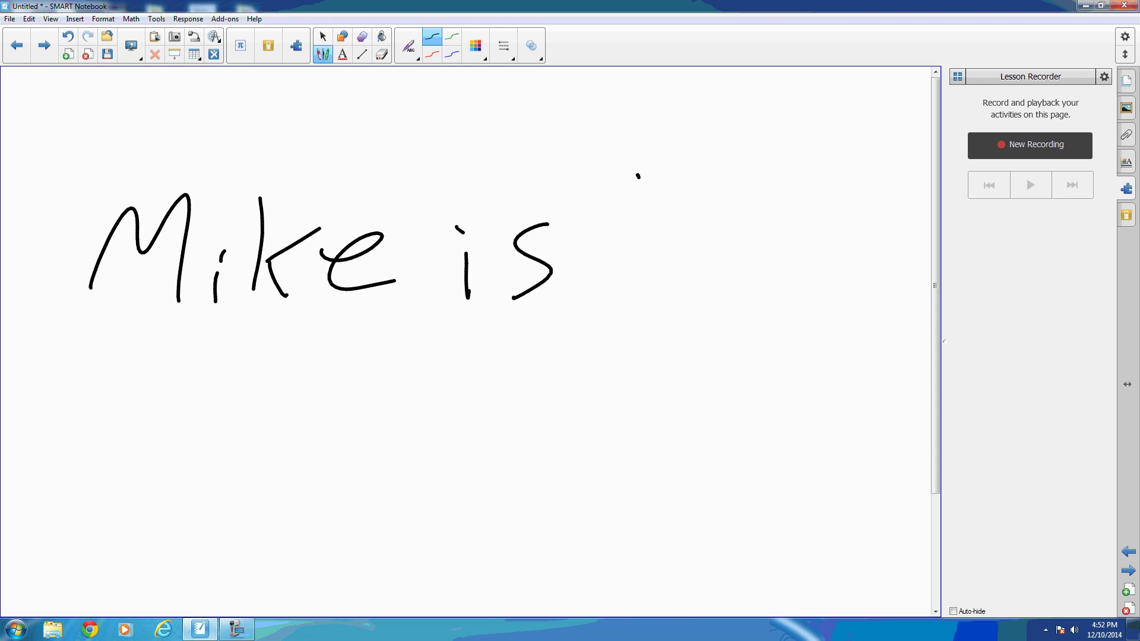
pyautogui.moveTo(638, 177)
pyautogui.mouseDown()
pyautogui.moveTo(675, 289)
pyautogui.moveTo(750, 278)
pyautogui.mouseUp()
pyautogui.moveTo(768, 224); pyautogui.dragTo(873, 222)
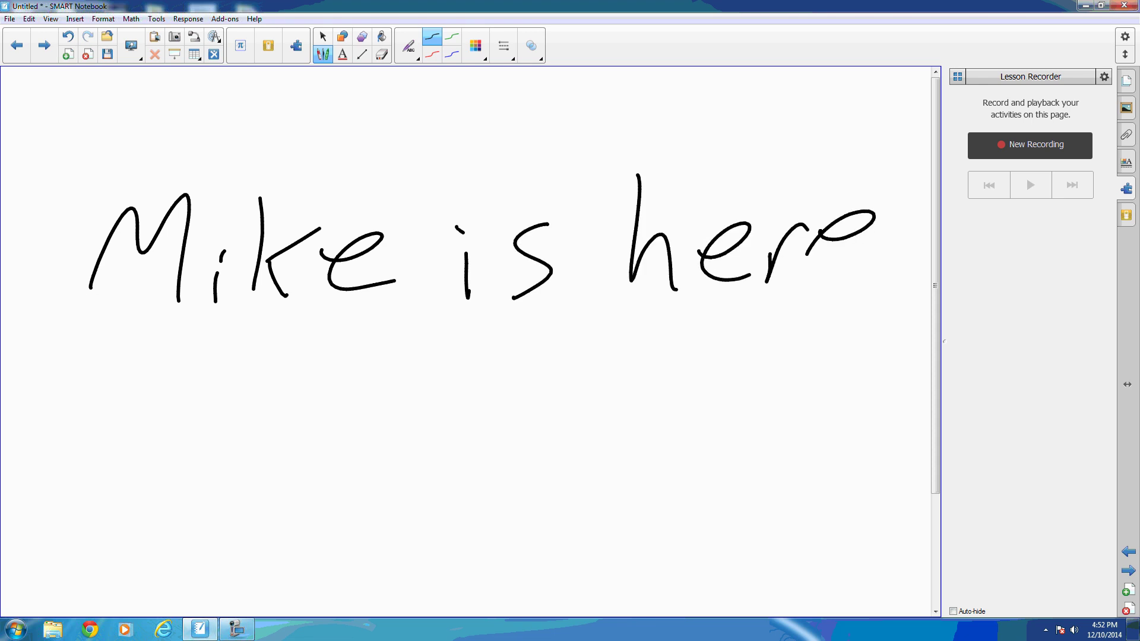
pyautogui.moveTo(809, 256); pyautogui.dragTo(868, 285)
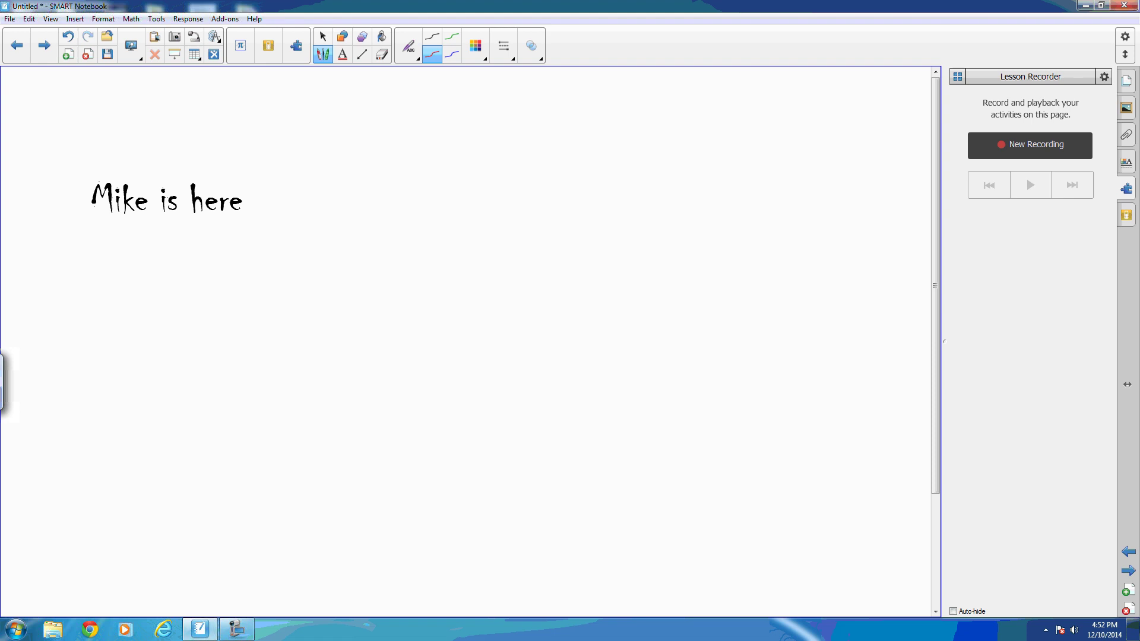
# Replace 'is' with a red 'was' and insert a green 'h' before 'ere'.
pyautogui.moveTo(171, 216); pyautogui.dragTo(172, 215)
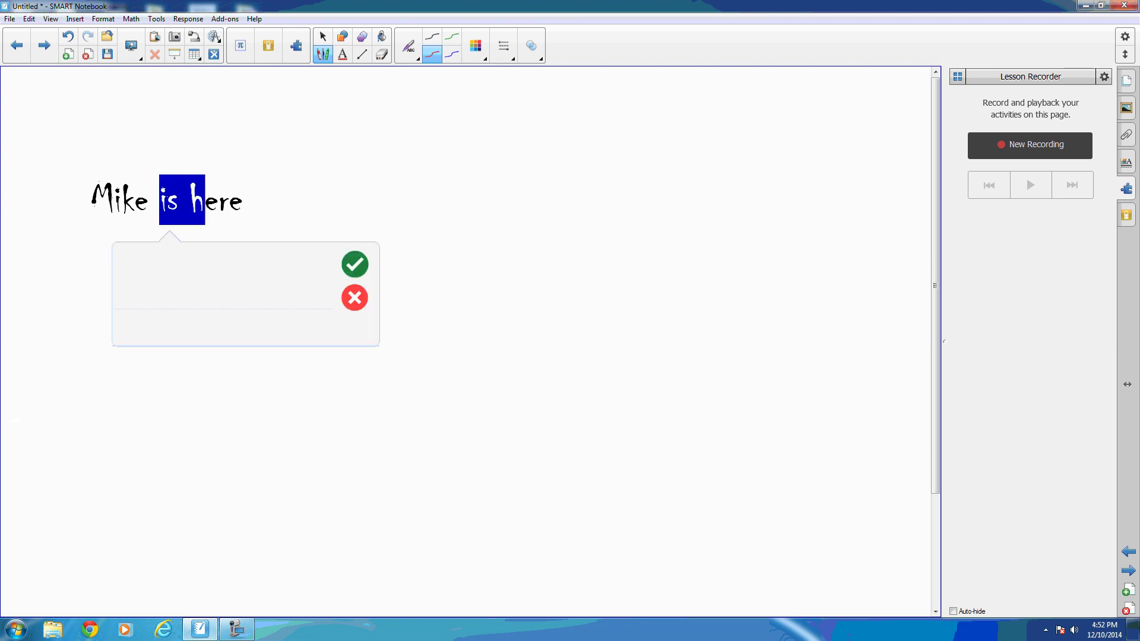
pyautogui.moveTo(148, 263)
pyautogui.mouseDown()
pyautogui.moveTo(200, 293)
pyautogui.moveTo(230, 293)
pyautogui.mouseUp()
pyautogui.moveTo(268, 260); pyautogui.dragTo(254, 298)
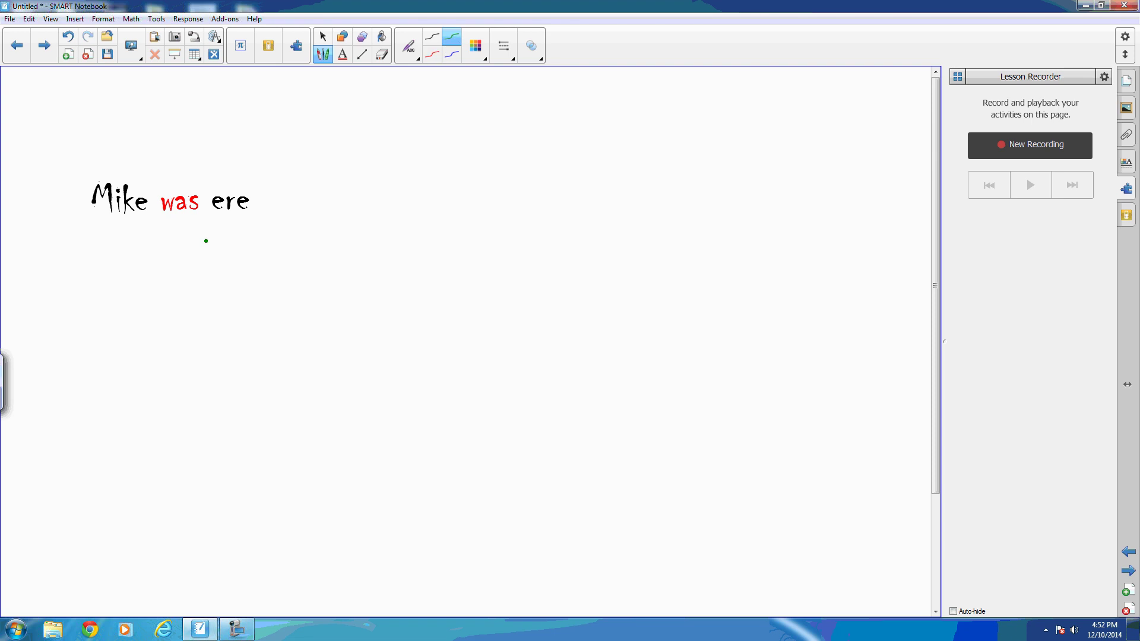
pyautogui.moveTo(206, 241)
pyautogui.mouseDown()
pyautogui.moveTo(227, 239)
pyautogui.moveTo(269, 293)
pyautogui.mouseUp()
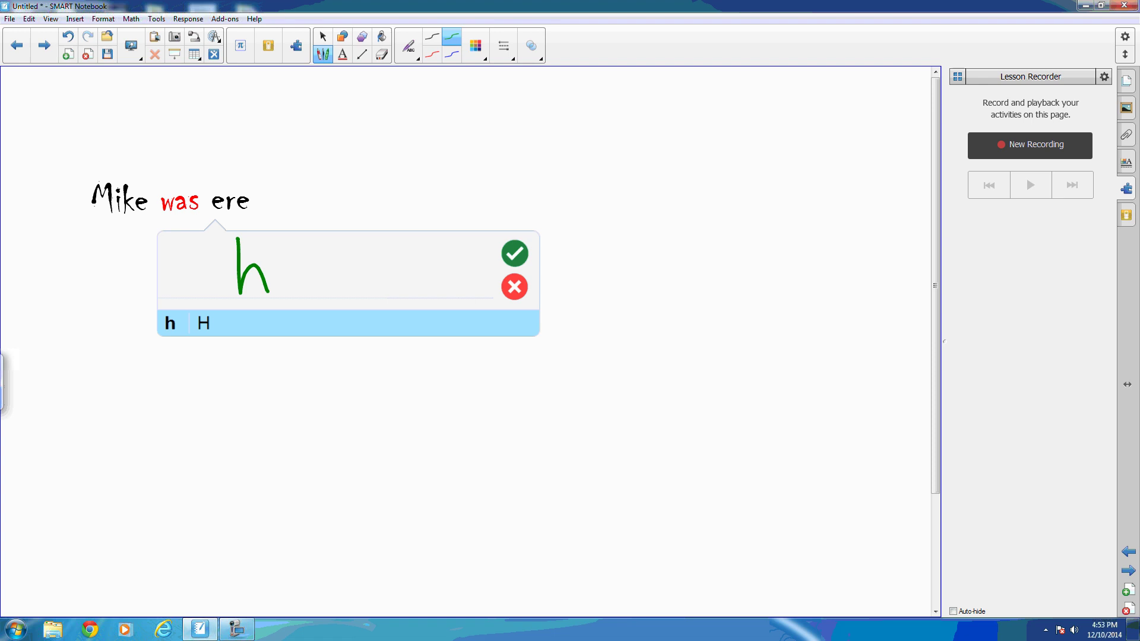
pyautogui.click(514, 253)
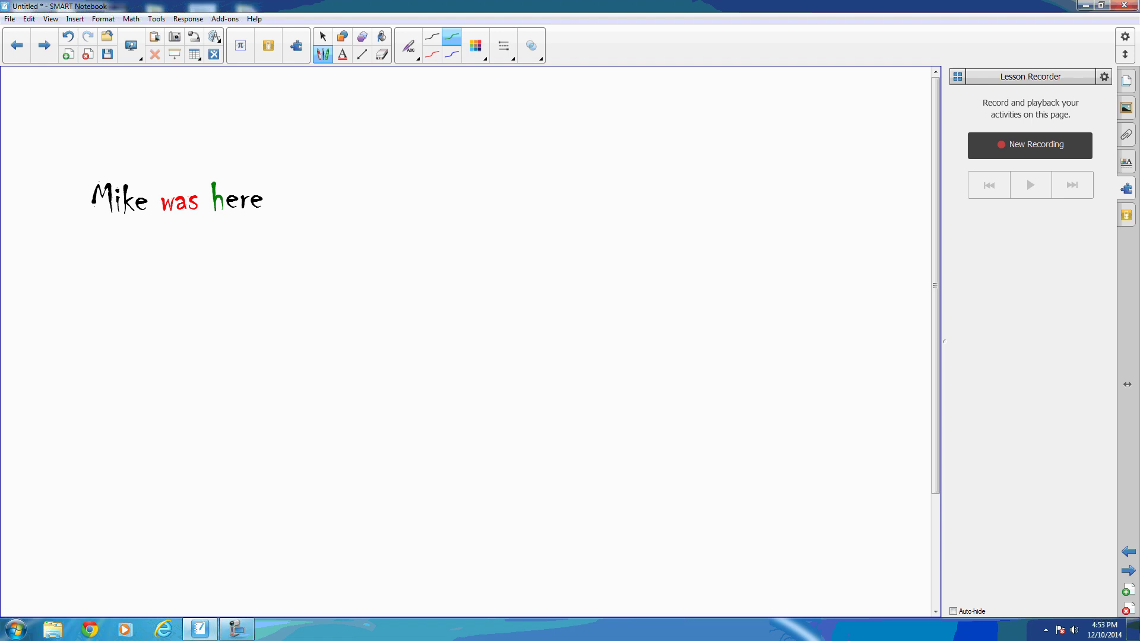
# Recolour 'ere' green, 'Mike' blue and 'was here' black, then return to Select with Escape.
pyautogui.moveTo(244, 221); pyautogui.dragTo(245, 219)
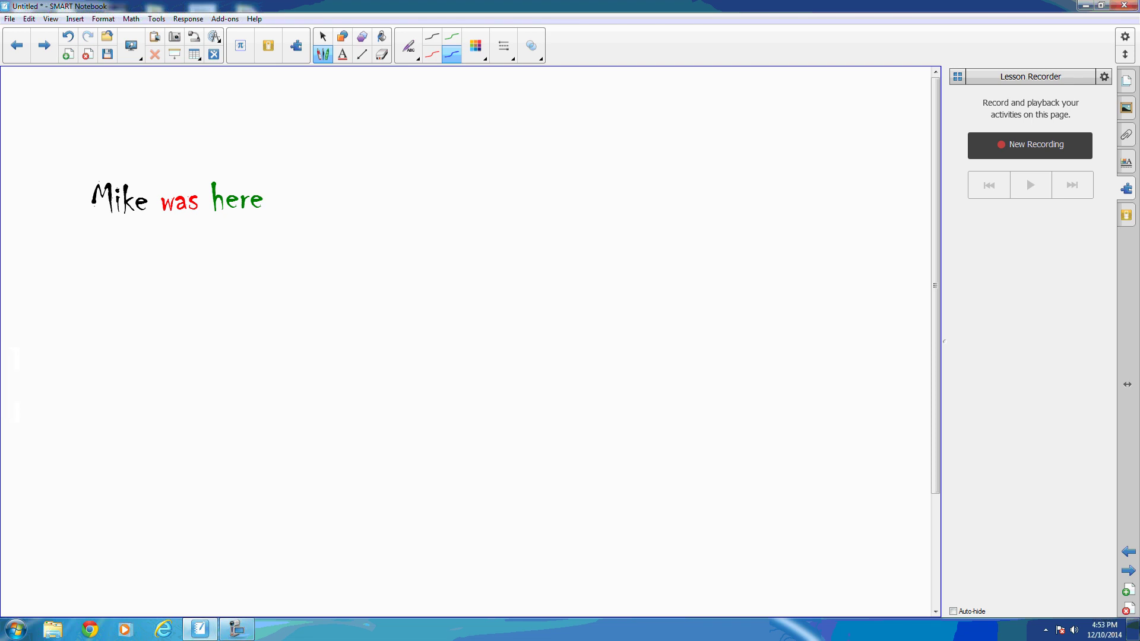
pyautogui.moveTo(93, 205); pyautogui.dragTo(198, 203)
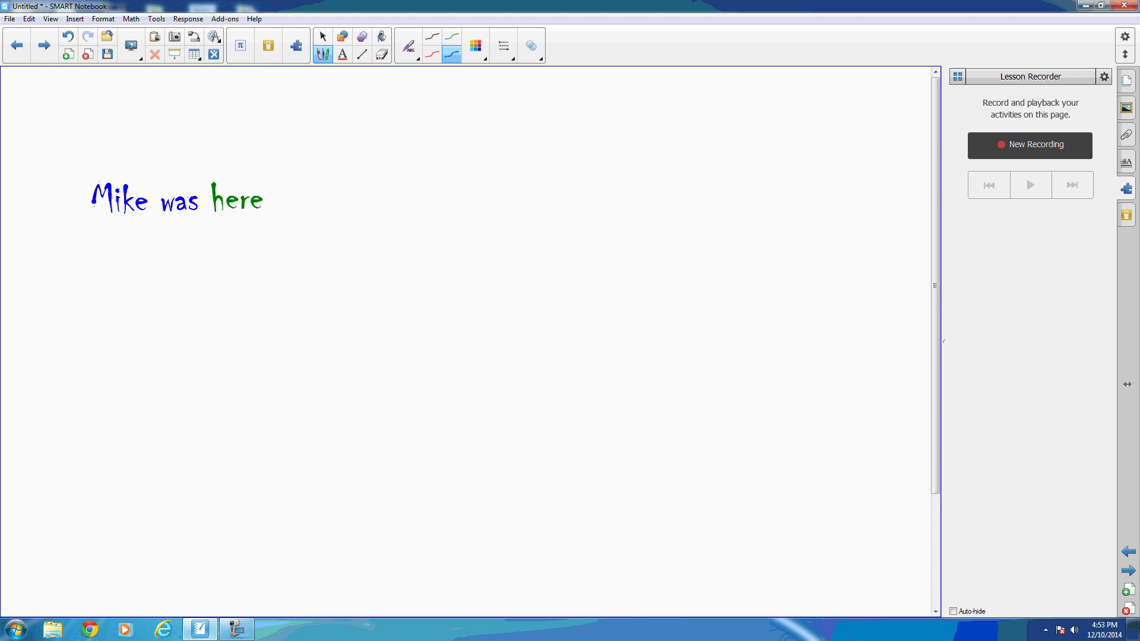
pyautogui.click(431, 37)
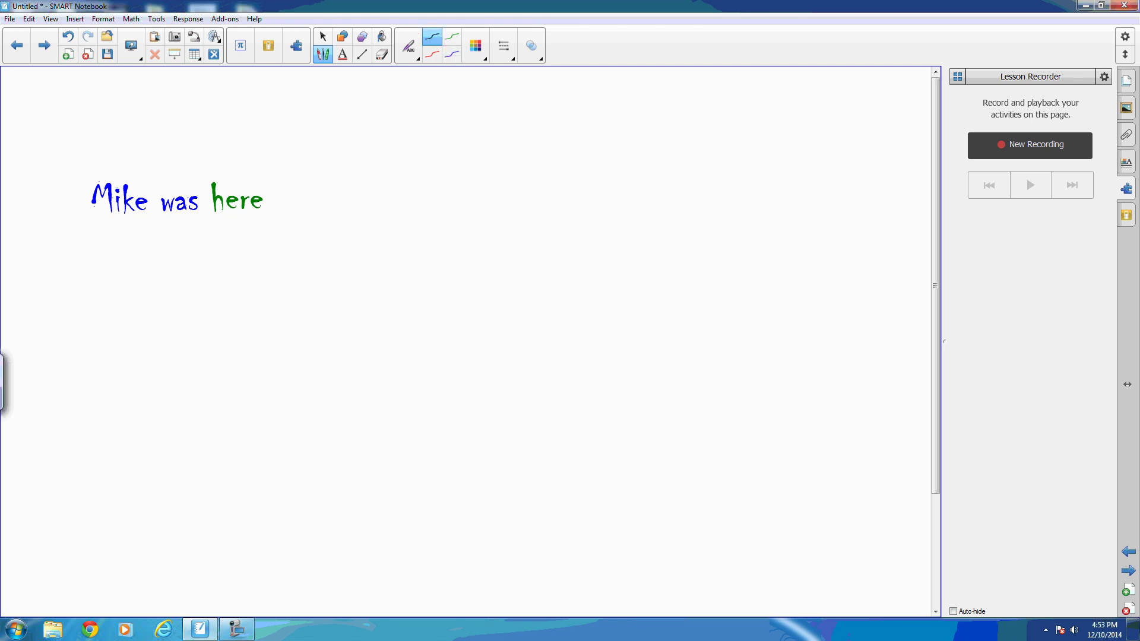
pyautogui.moveTo(167, 207); pyautogui.dragTo(204, 207)
pyautogui.moveTo(167, 207); pyautogui.dragTo(210, 208)
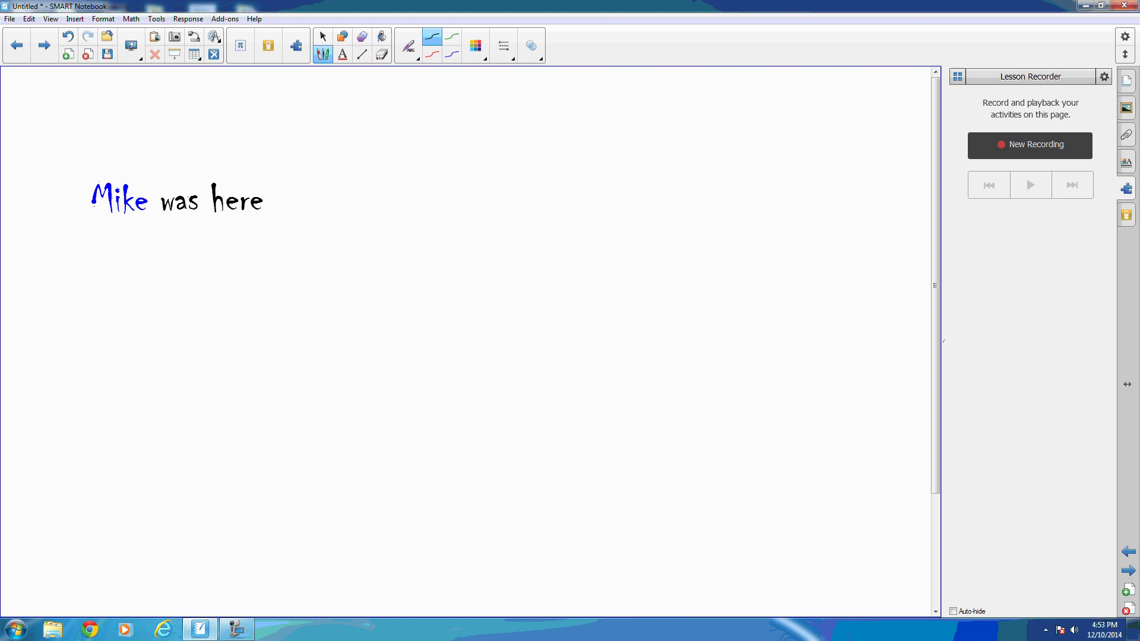
pyautogui.press('Escape')
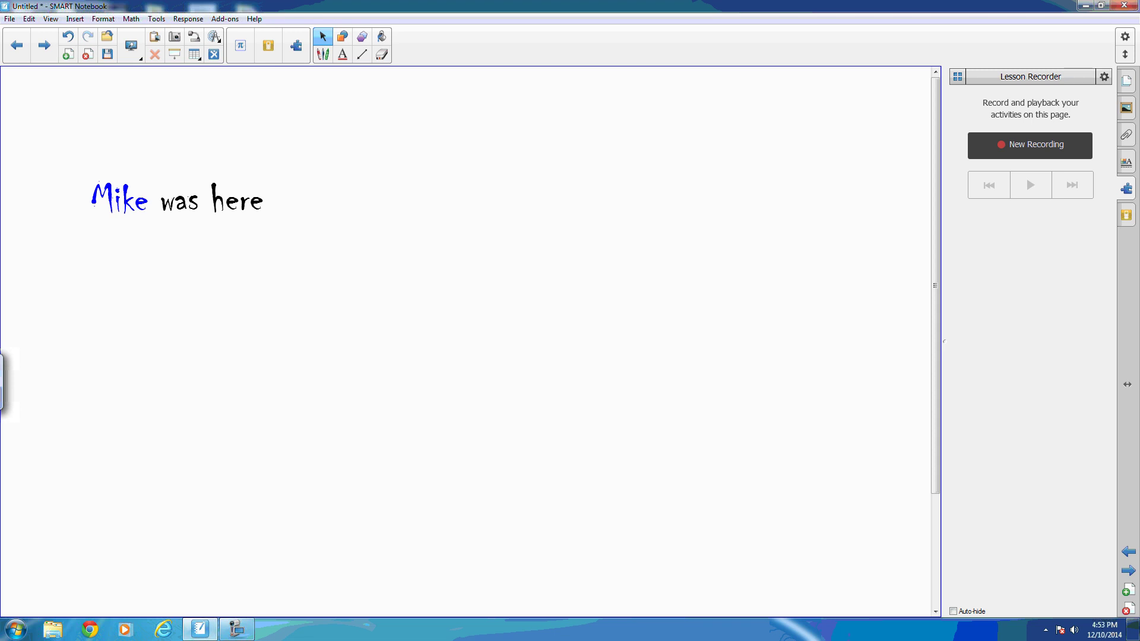
# Lock the 'Mike was here' text to vertical movement and drag it vertically.
pyautogui.click(352, 239)
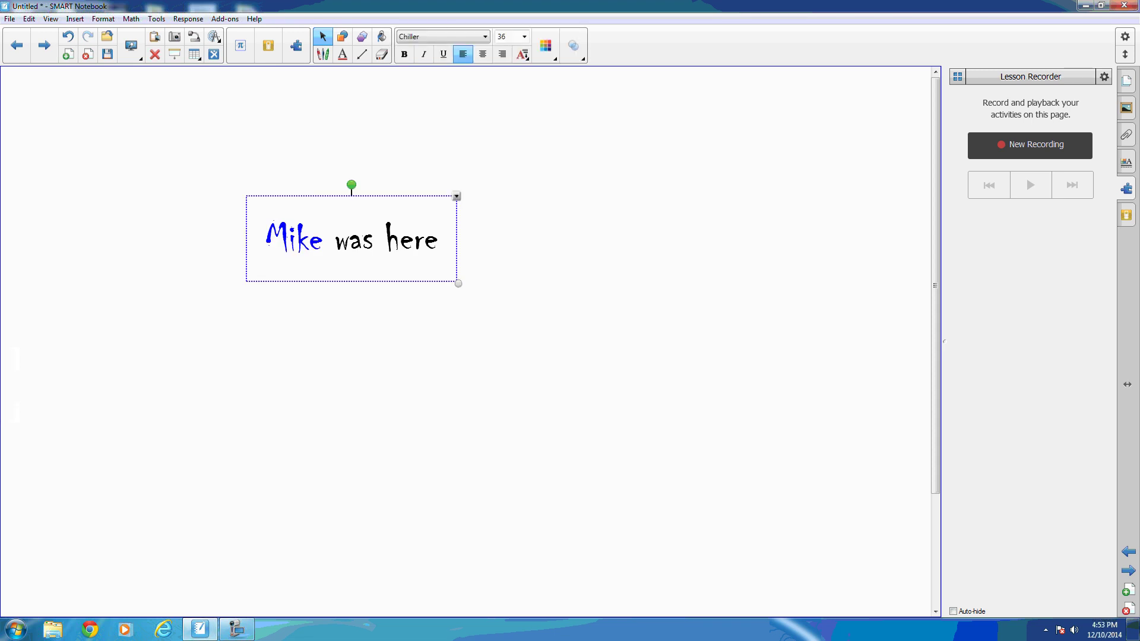
pyautogui.click(455, 197)
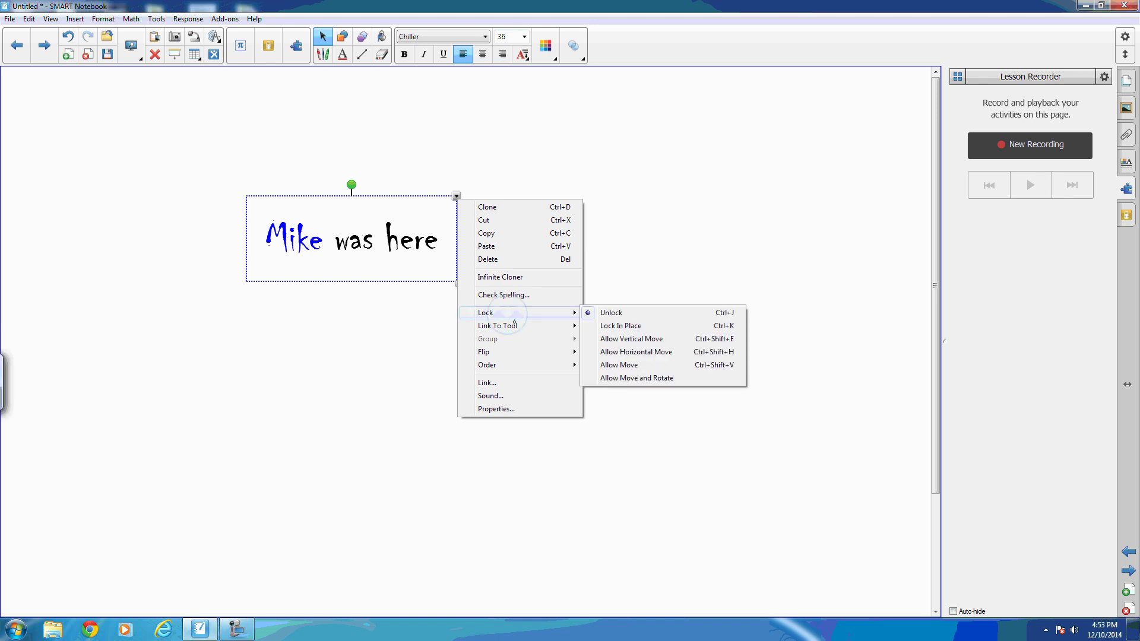
pyautogui.moveTo(485, 313)
pyautogui.click(633, 338)
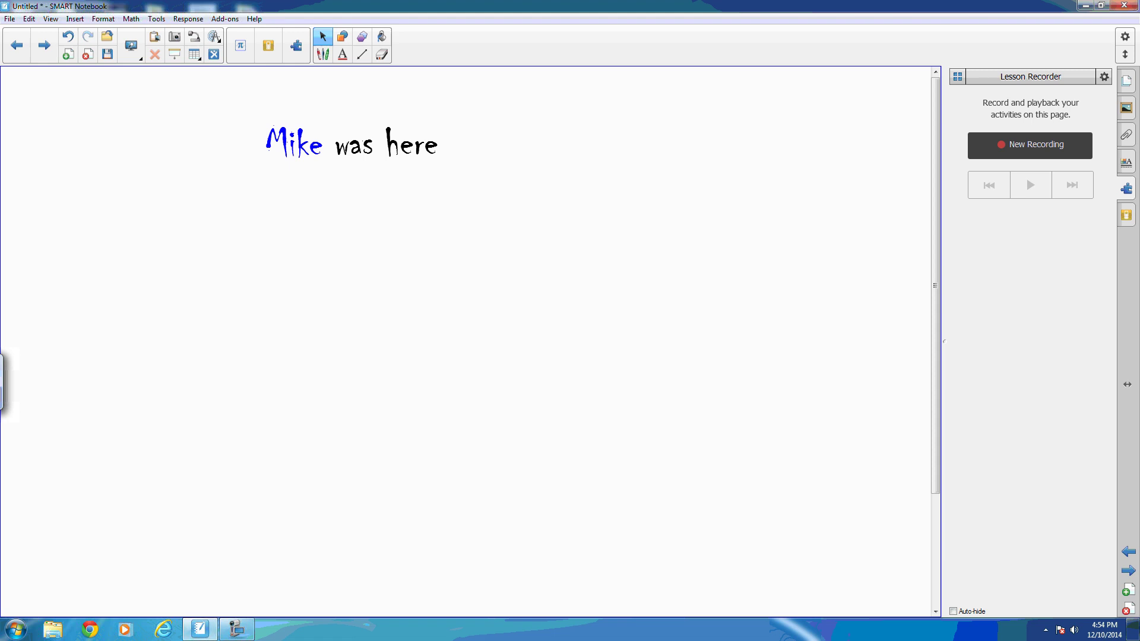
pyautogui.moveTo(351, 310); pyautogui.dragTo(351, 272)
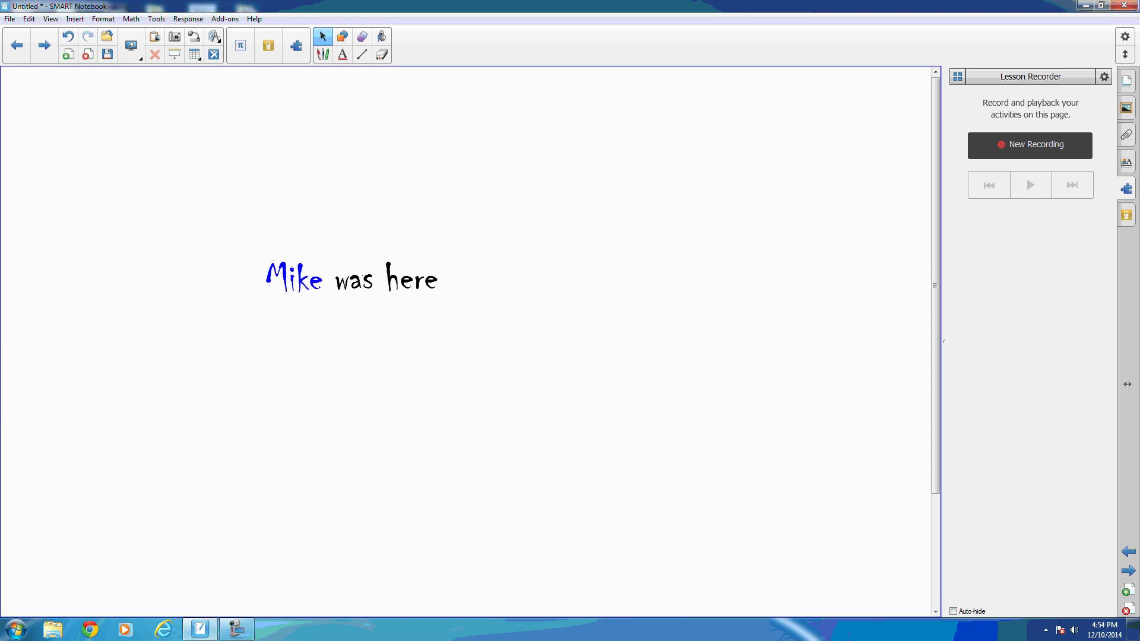
# Switch the lock to Allow Horizontal Move and slide the text left.
pyautogui.click(356, 276)
pyautogui.click(457, 238)
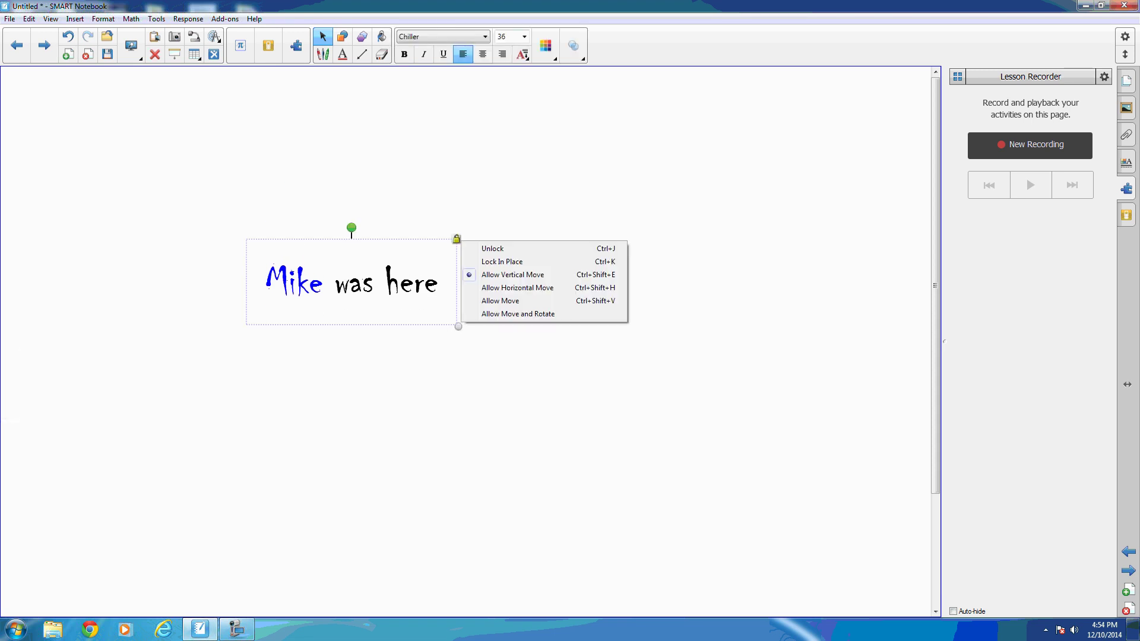
pyautogui.click(517, 288)
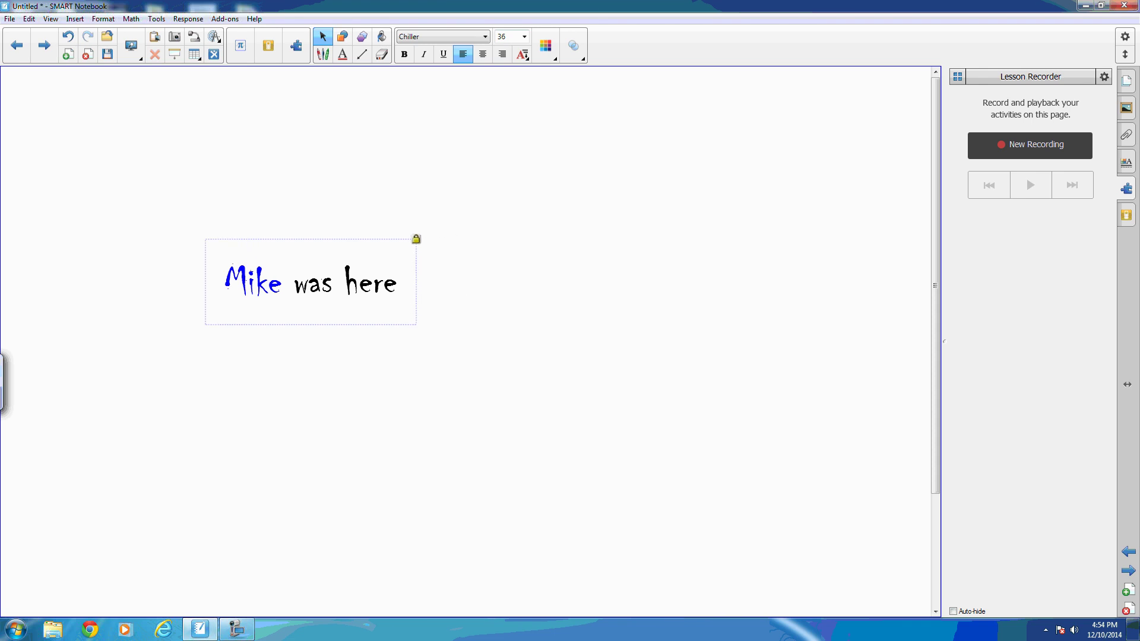
pyautogui.moveTo(352, 283)
pyautogui.mouseDown()
pyautogui.moveTo(259, 283)
pyautogui.moveTo(499, 284)
pyautogui.moveTo(327, 284)
pyautogui.mouseUp()
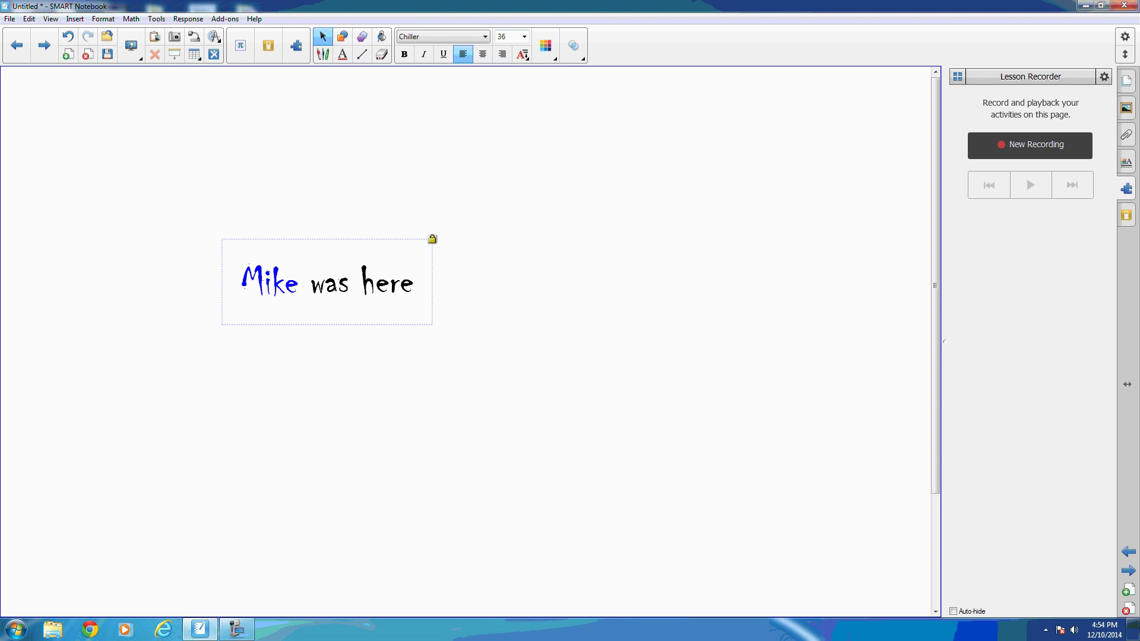
# Unlock the 'Mike was here' text and choose Link To Tool from its options menu.
pyautogui.click(432, 239)
pyautogui.click(472, 254)
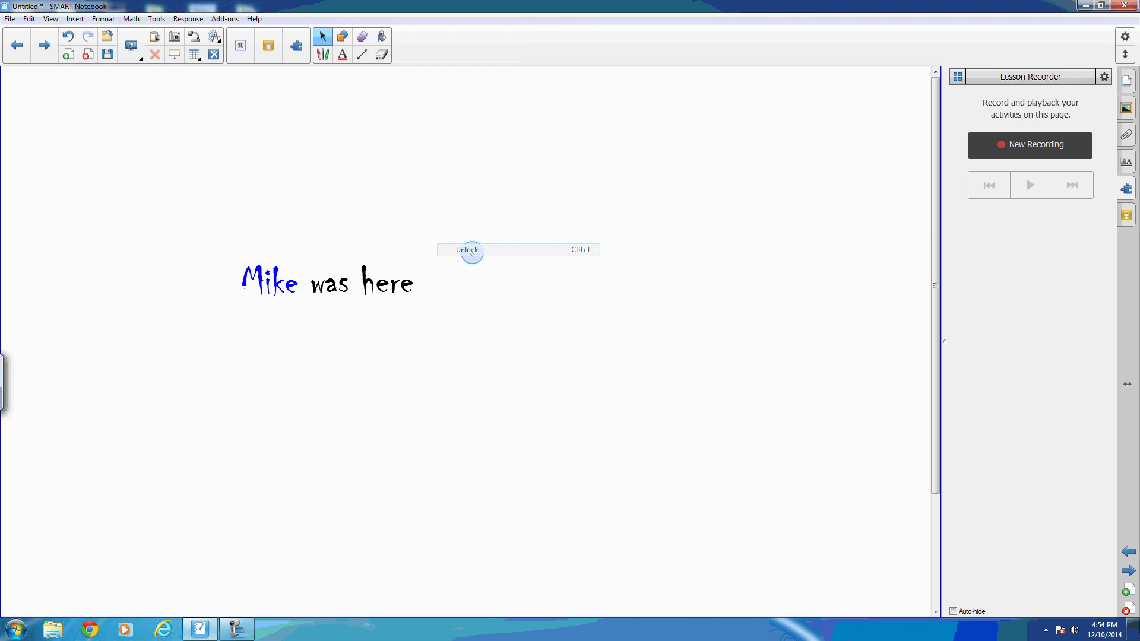
pyautogui.click(357, 283)
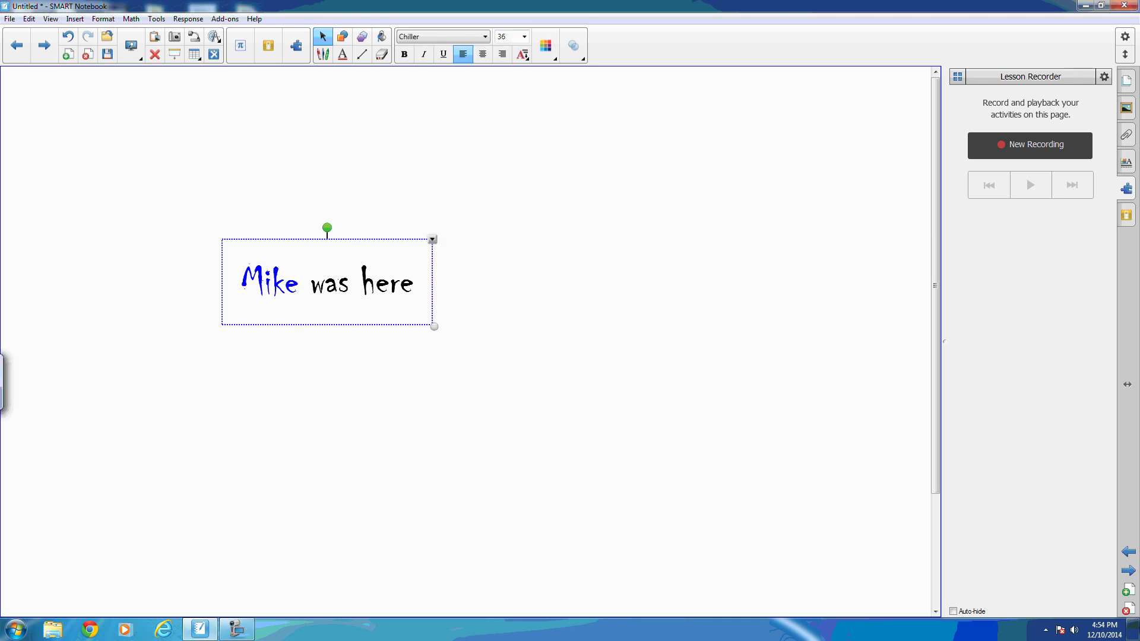
pyautogui.click(432, 239)
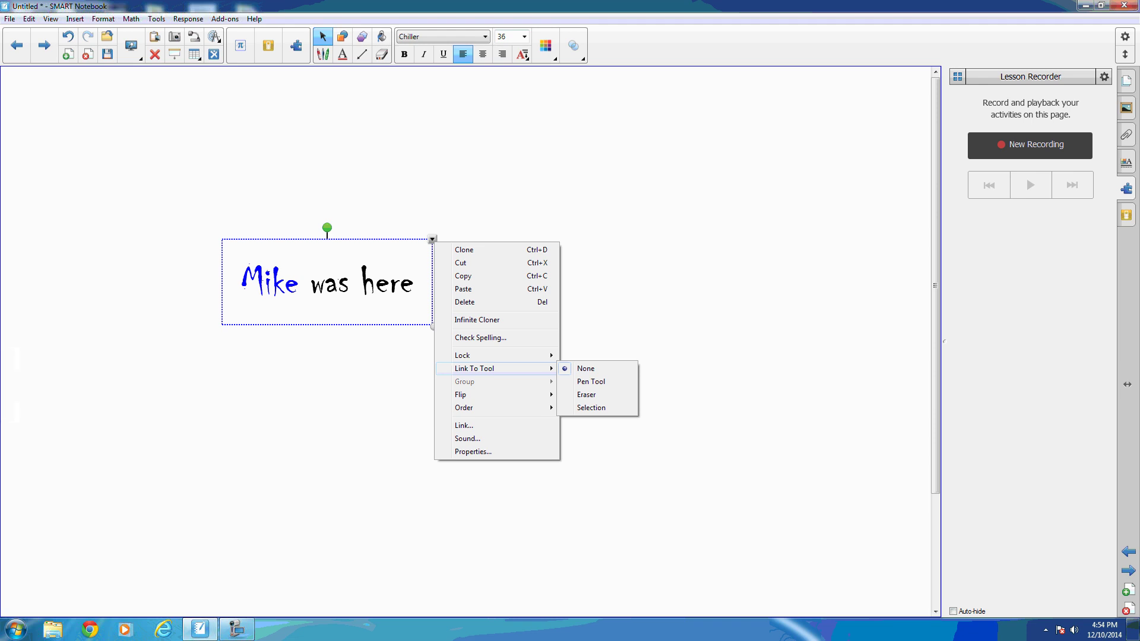
pyautogui.click(581, 396)
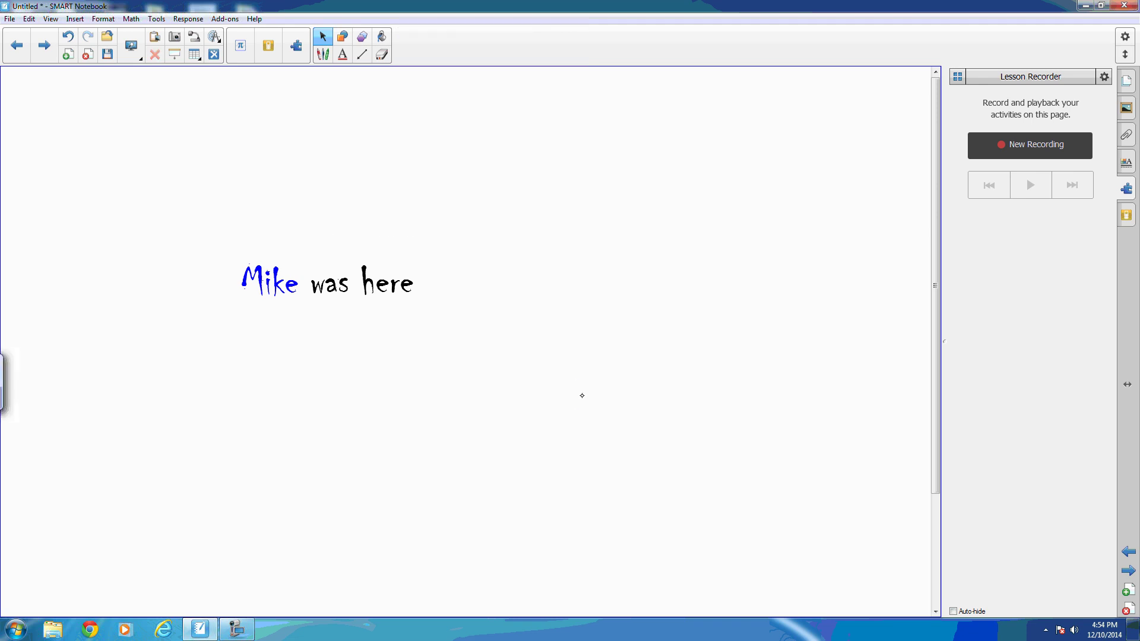
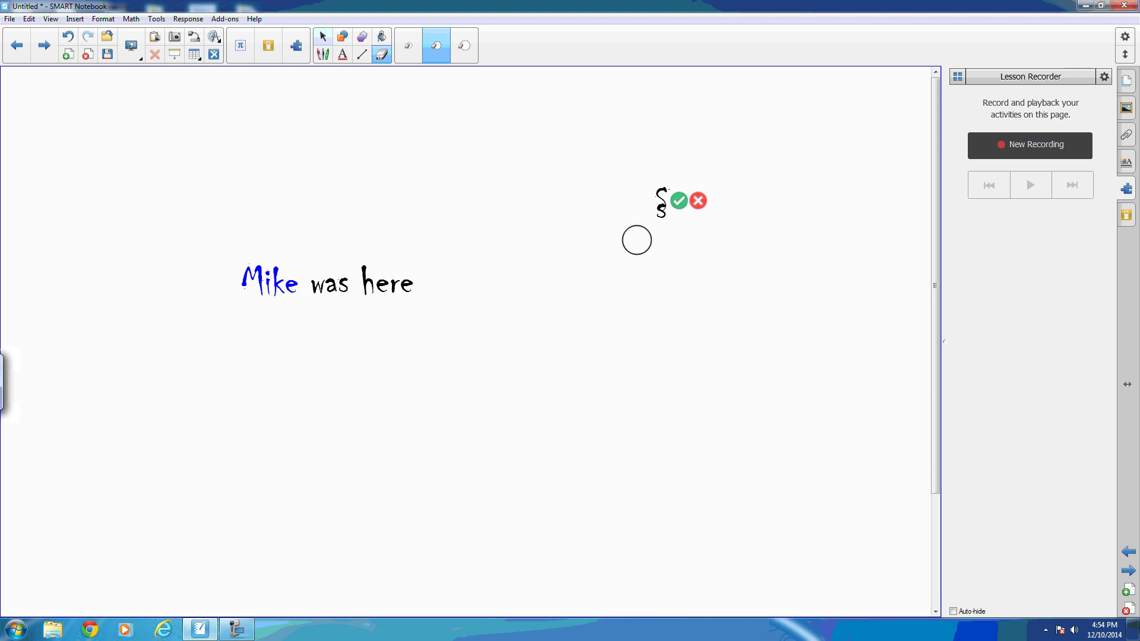
# Revert the recognized shape, erase most of the zigzag, and draw a new zigzag with the Pen.
pyautogui.hotkey('ctrl', 'z')
pyautogui.moveTo(689, 186); pyautogui.dragTo(671, 552)
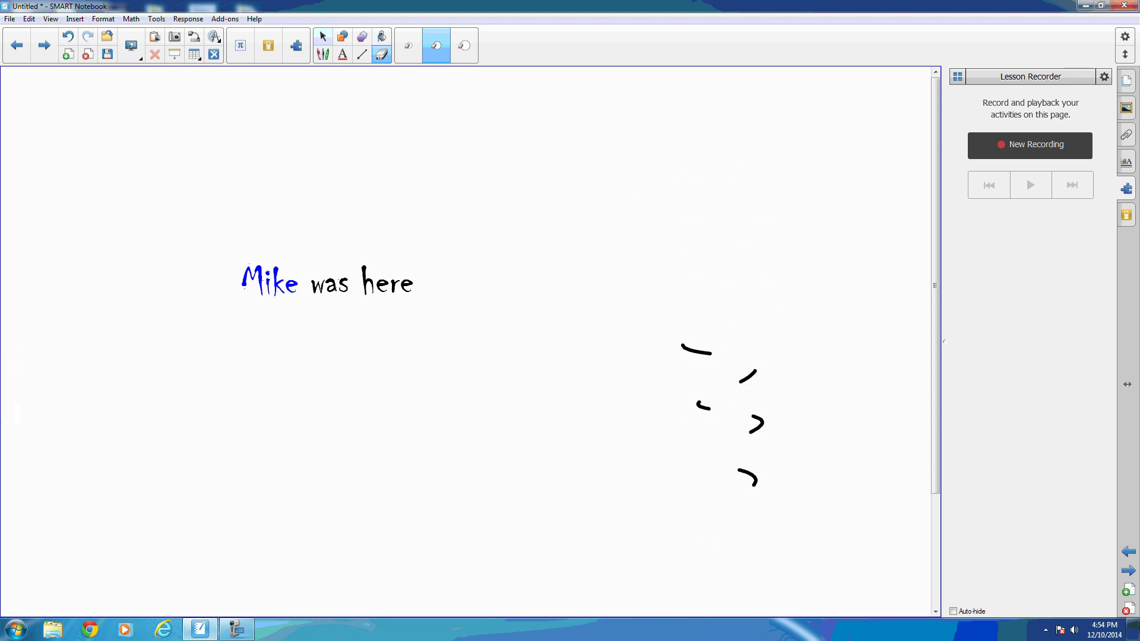
pyautogui.hotkey('ctrl', '2')
pyautogui.moveTo(576, 235); pyautogui.dragTo(739, 568)
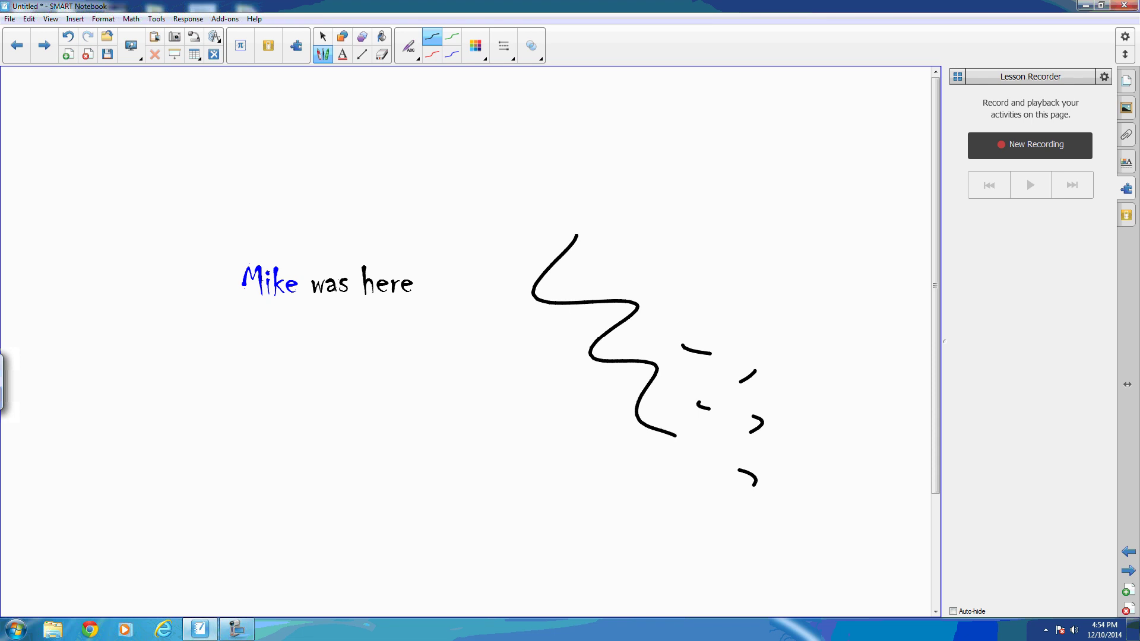
# Erase the new zigzag from top to bottom, leaving only small scattered fragments.
pyautogui.hotkey('ctrl', '1')
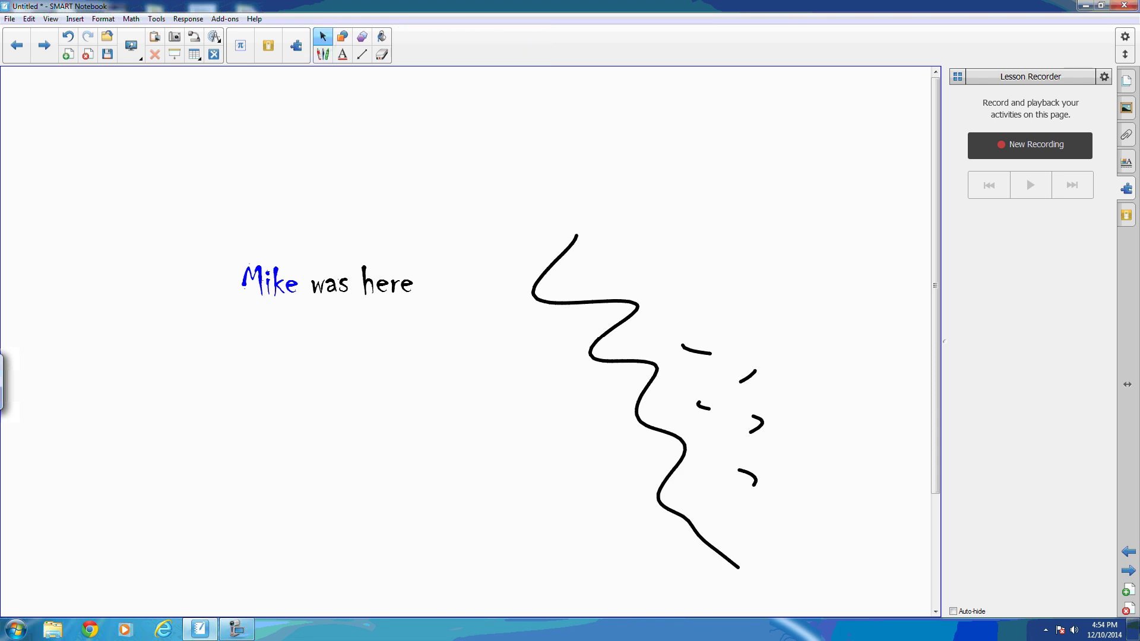
pyautogui.hotkey('ctrl', '4')
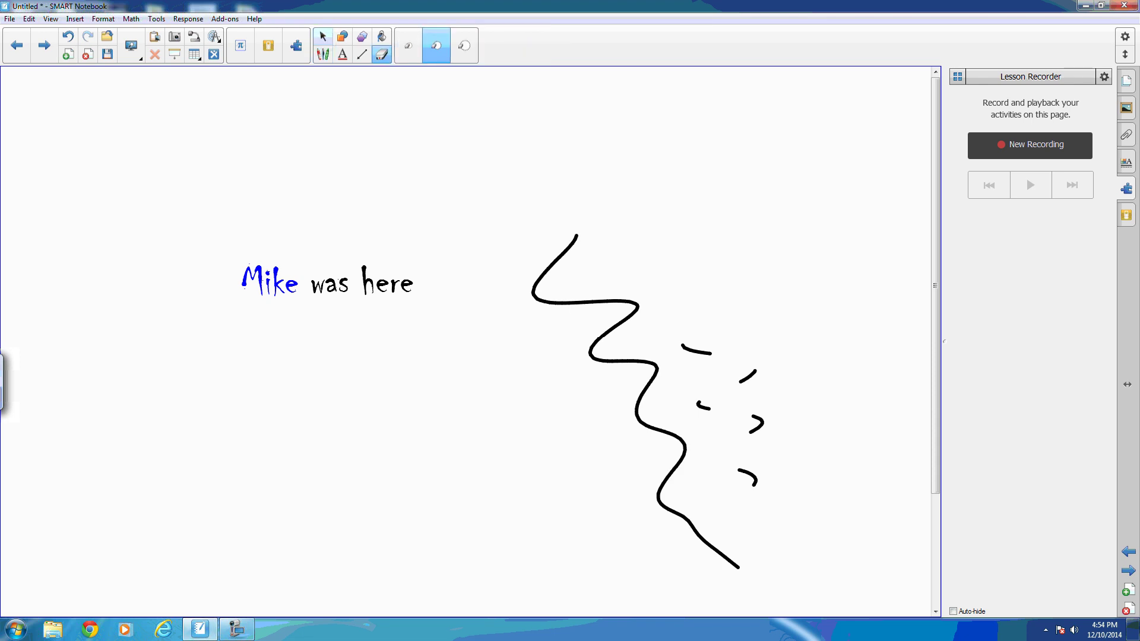
pyautogui.moveTo(534, 245)
pyautogui.mouseDown()
pyautogui.moveTo(649, 468)
pyautogui.moveTo(737, 566)
pyautogui.mouseUp()
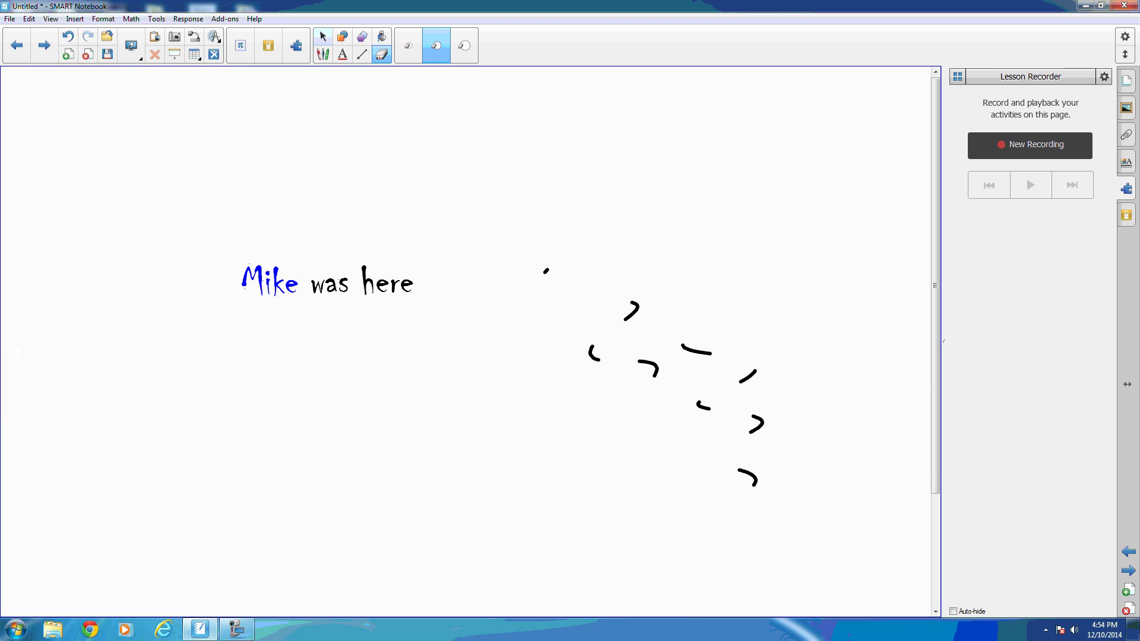
pyautogui.hotkey('ctrl', '1')
pyautogui.moveTo(153, 189); pyautogui.dragTo(458, 380)
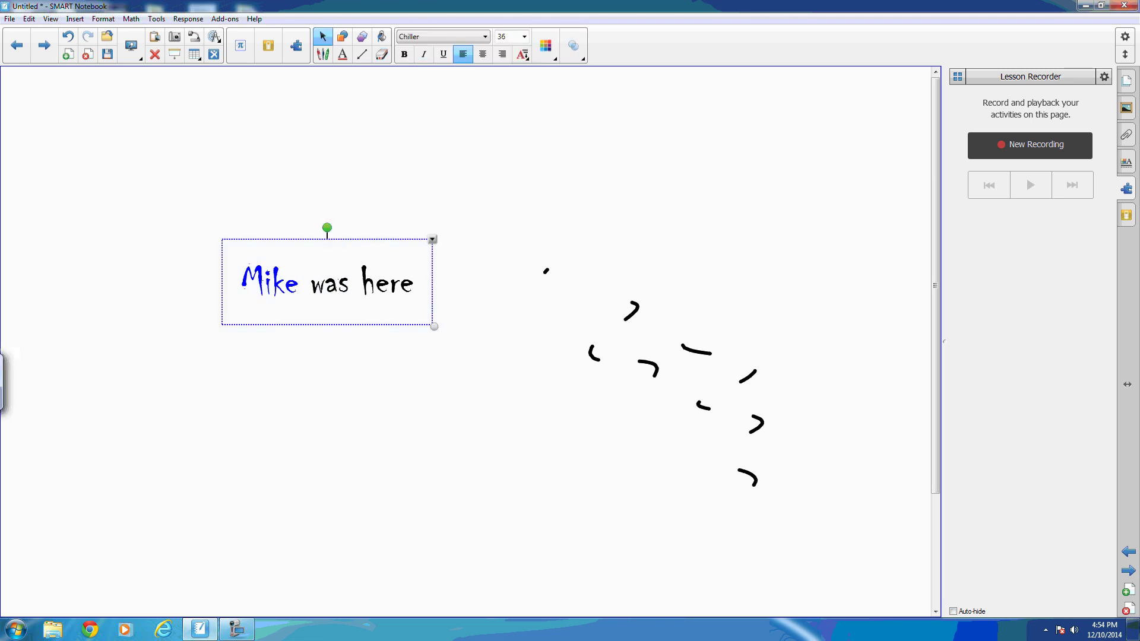
pyautogui.click(432, 239)
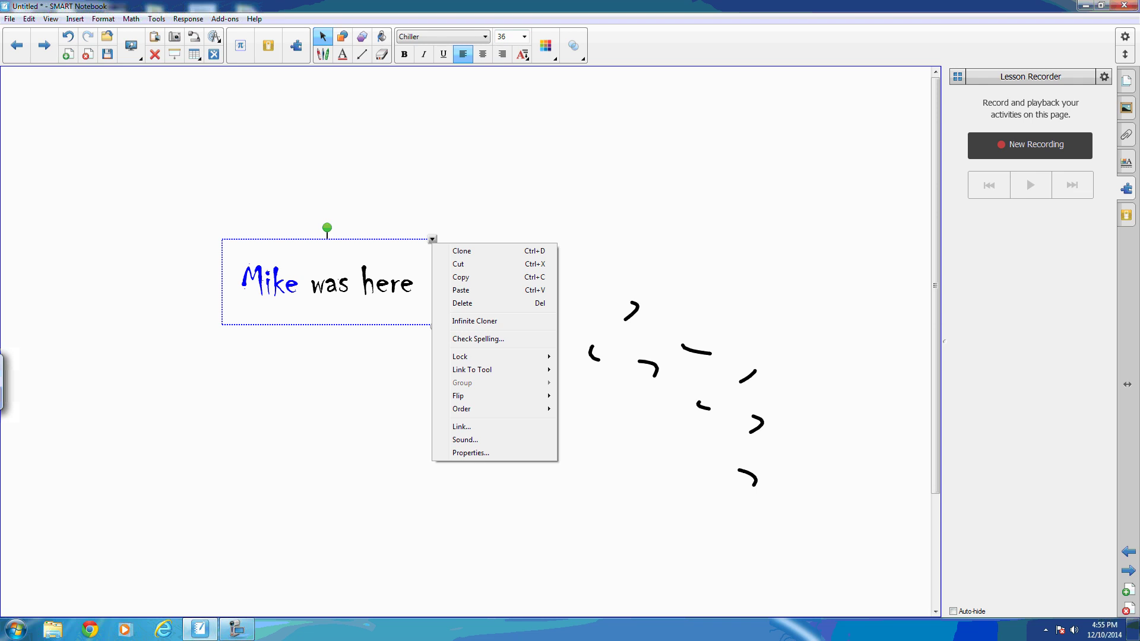
pyautogui.moveTo(472, 370)
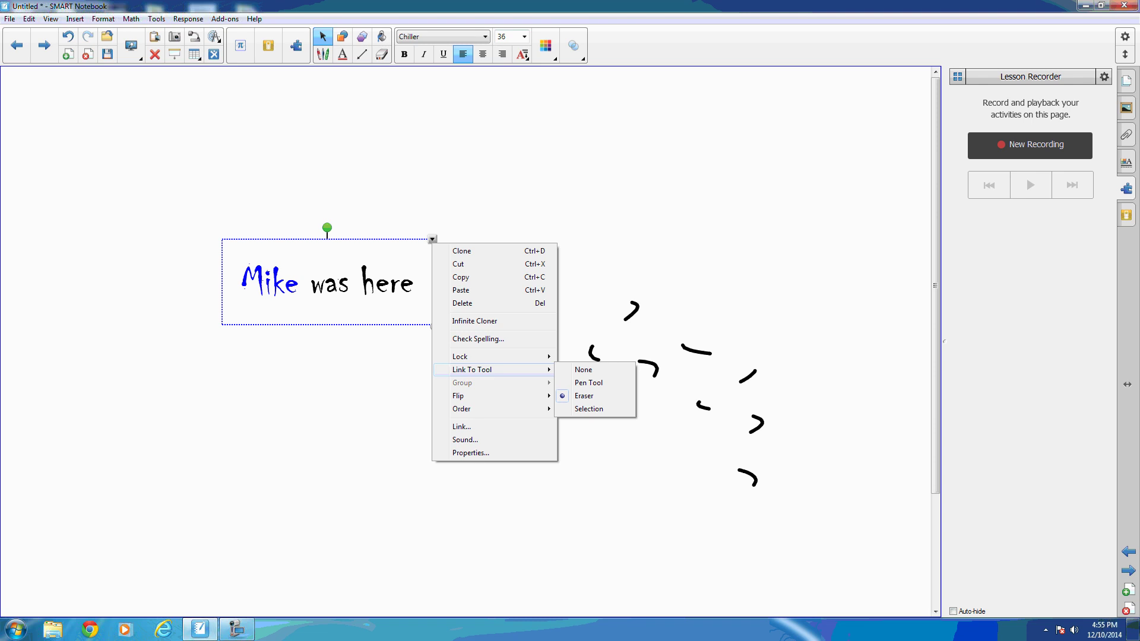
# Place the Half - orange picture from the Gallery's Pictures category below the text and open its menu.
pyautogui.click(1125, 108)
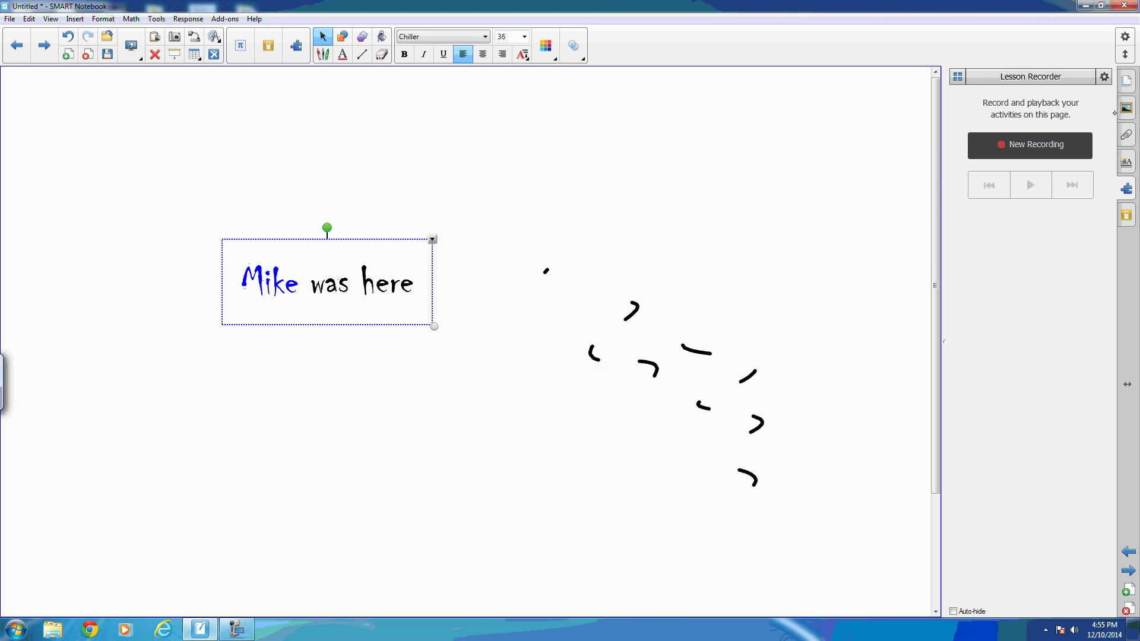
pyautogui.click(988, 224)
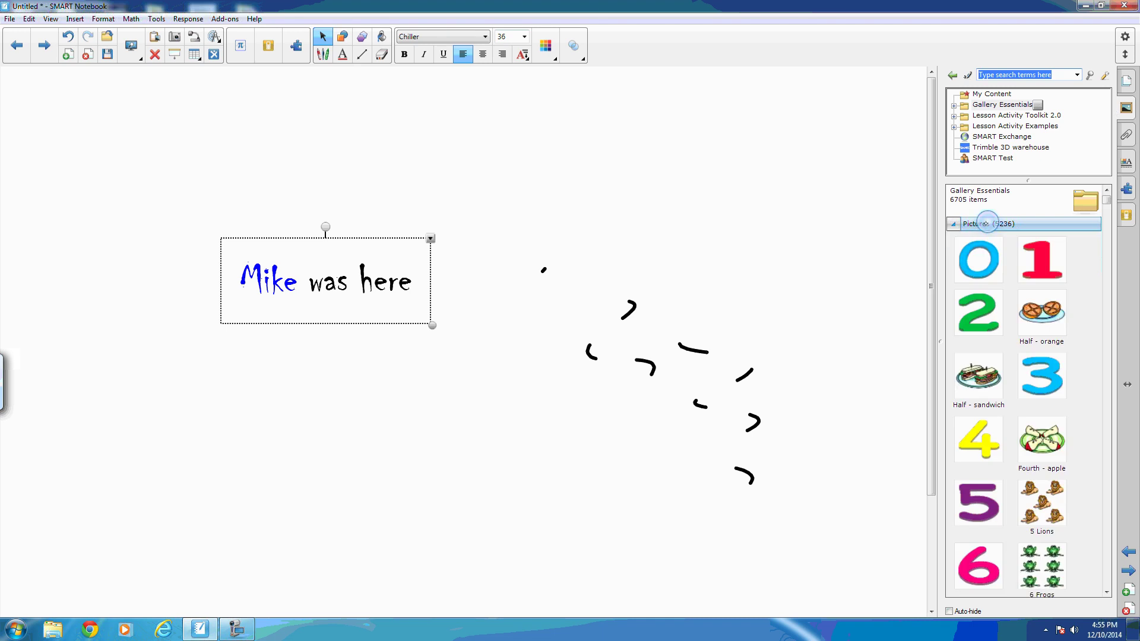
pyautogui.moveTo(1041, 312); pyautogui.dragTo(442, 390)
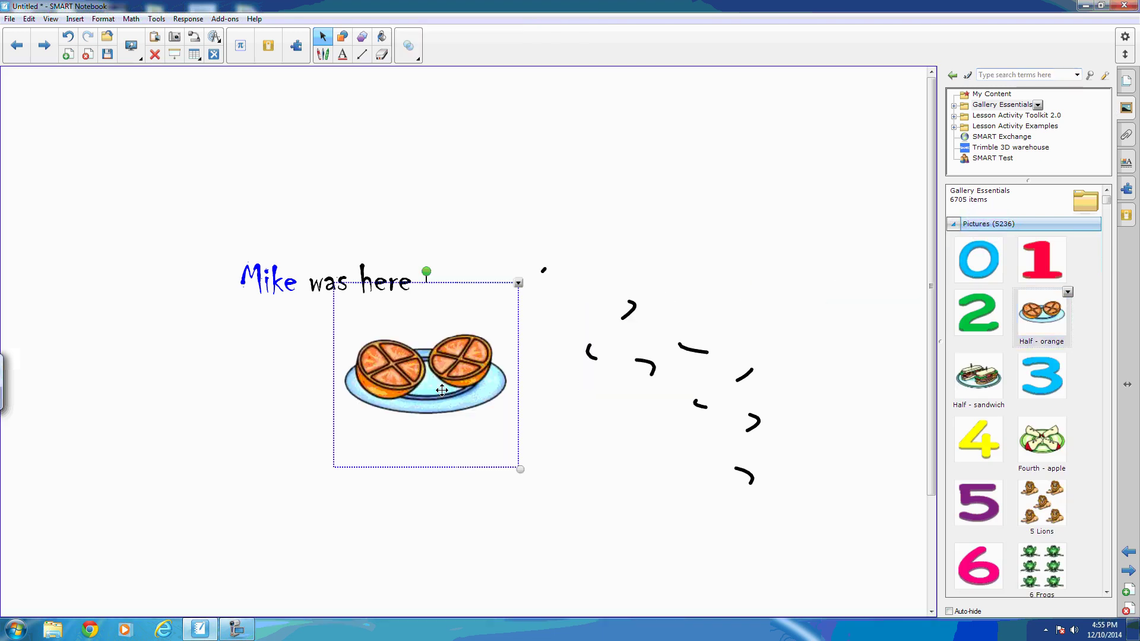
pyautogui.click(518, 284)
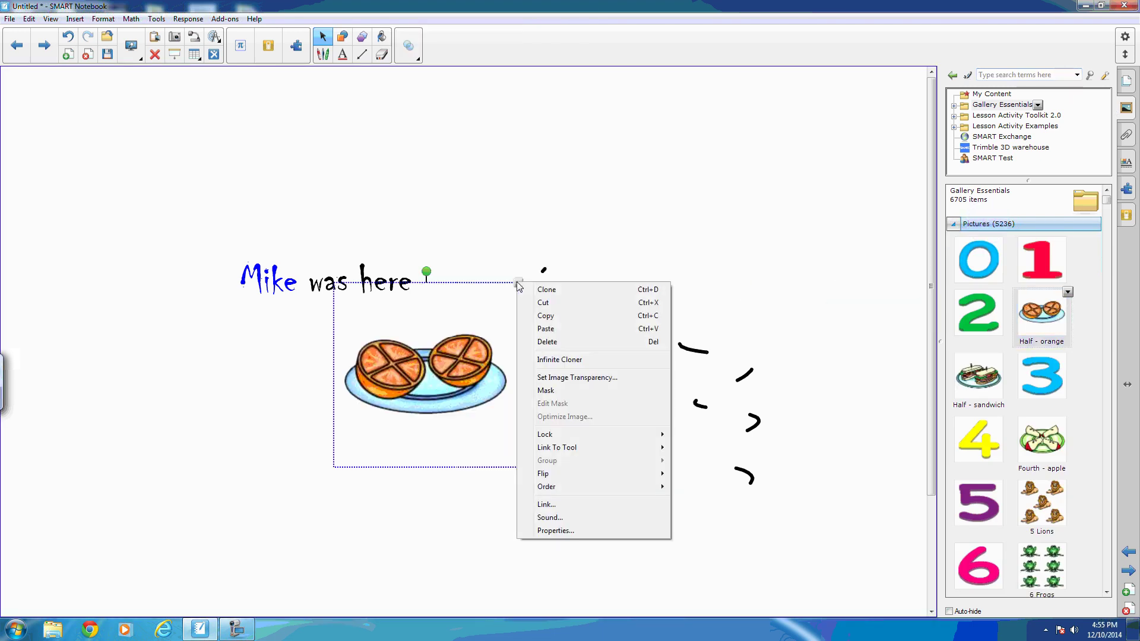
# Open Set Image Transparency for the orange picture, moving the dialog left and enlarging it twice.
pyautogui.click(574, 377)
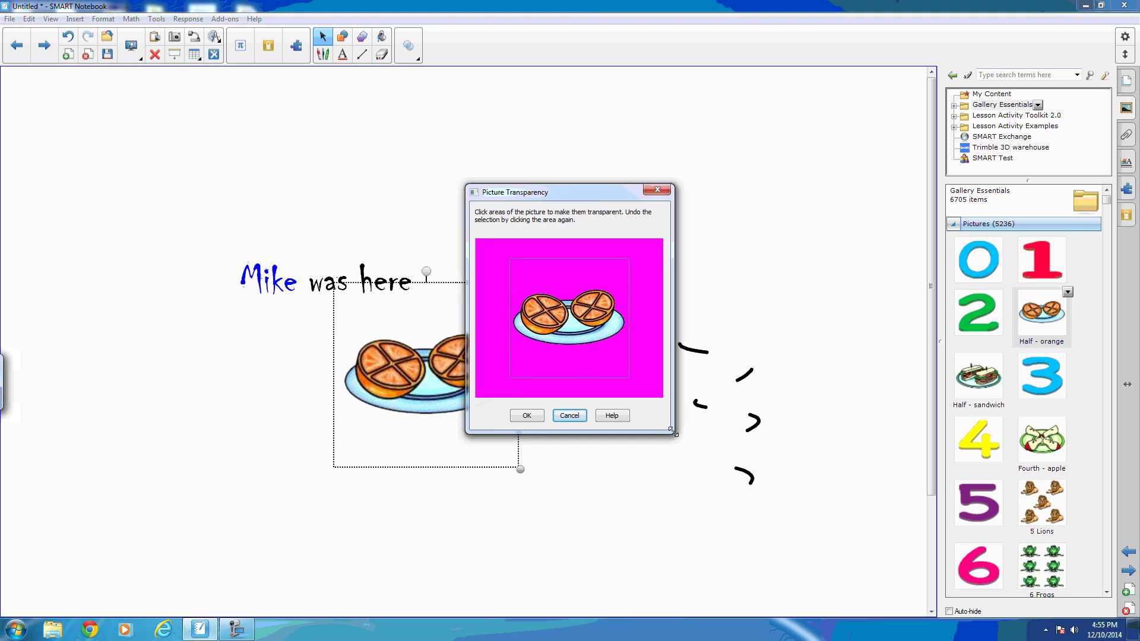
pyautogui.moveTo(674, 433)
pyautogui.mouseDown()
pyautogui.moveTo(831, 593)
pyautogui.moveTo(905, 549)
pyautogui.mouseUp()
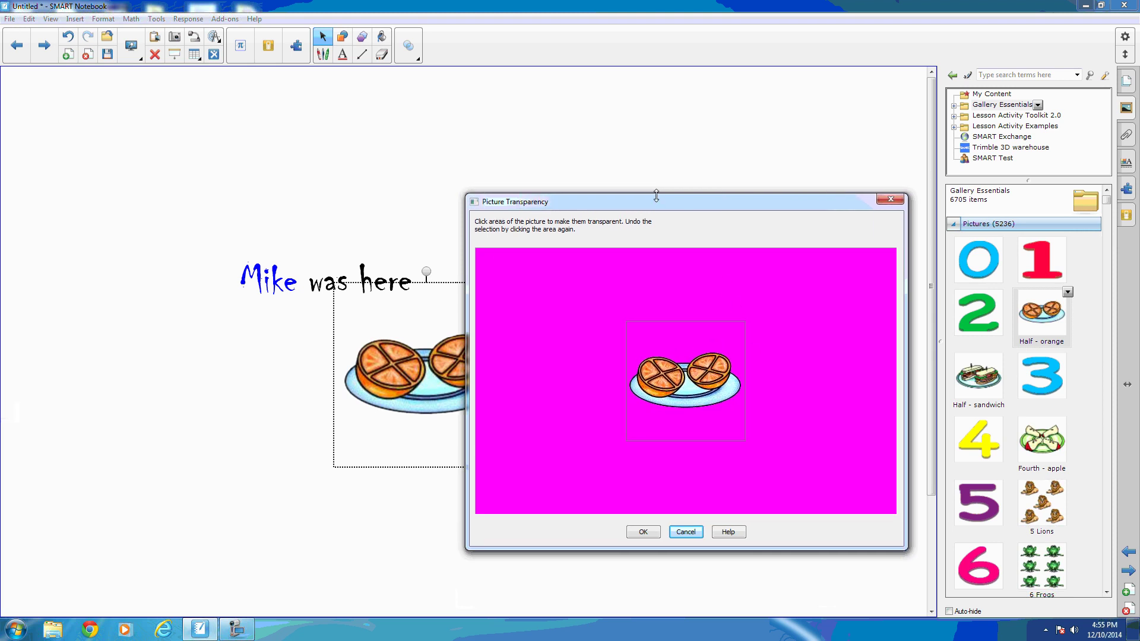
pyautogui.moveTo(679, 194); pyautogui.dragTo(468, 186)
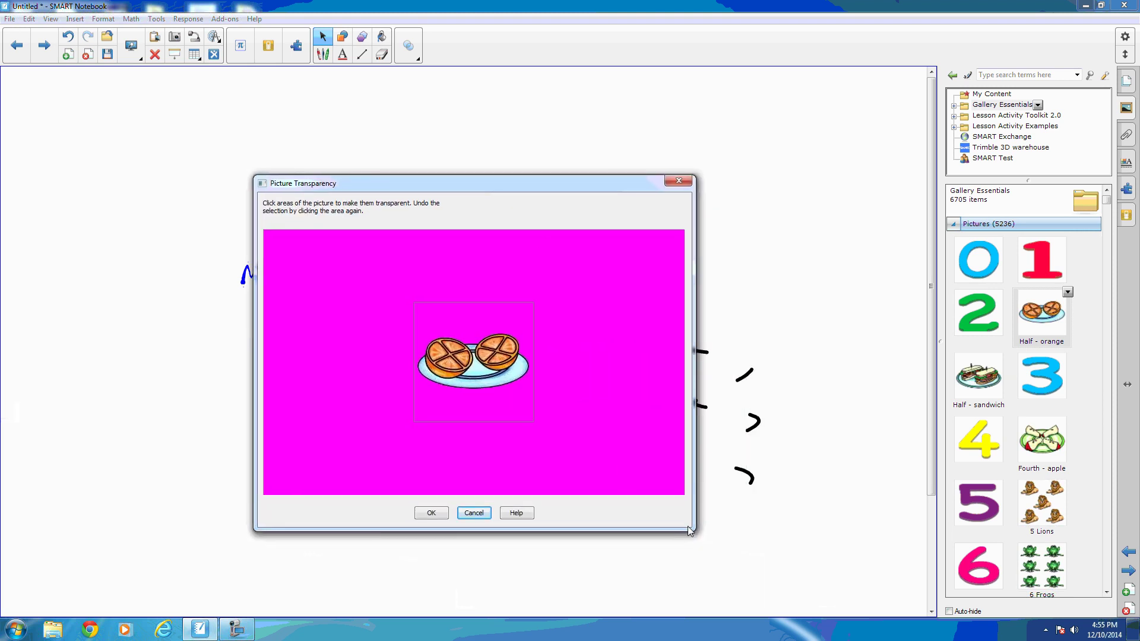
pyautogui.moveTo(734, 534)
pyautogui.mouseDown()
pyautogui.moveTo(852, 594)
pyautogui.moveTo(853, 568)
pyautogui.moveTo(818, 585)
pyautogui.mouseUp()
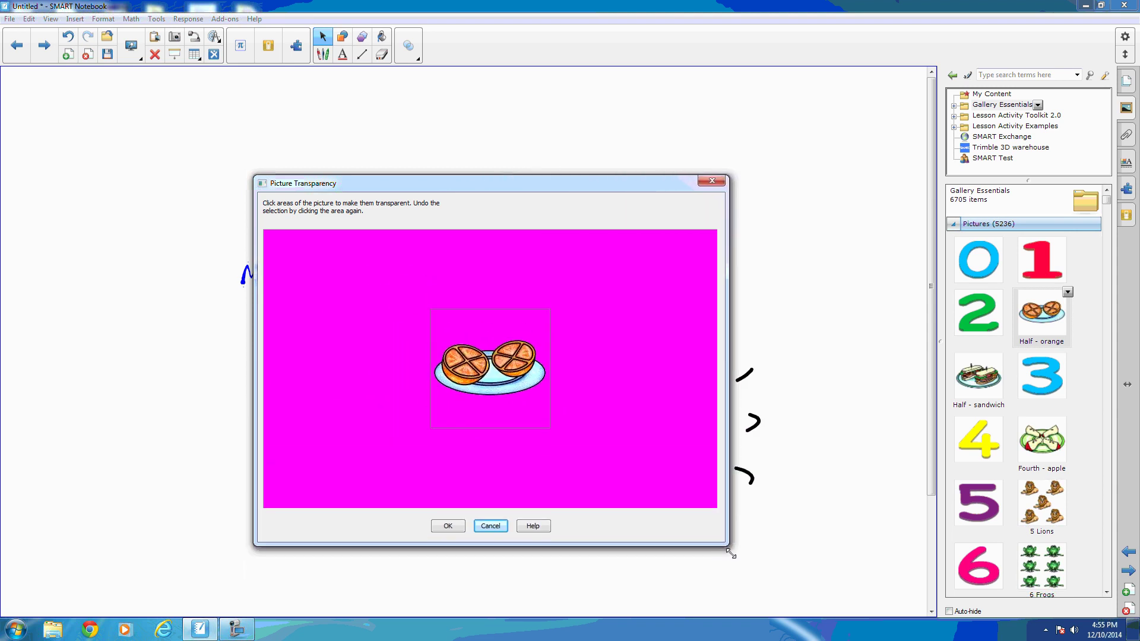